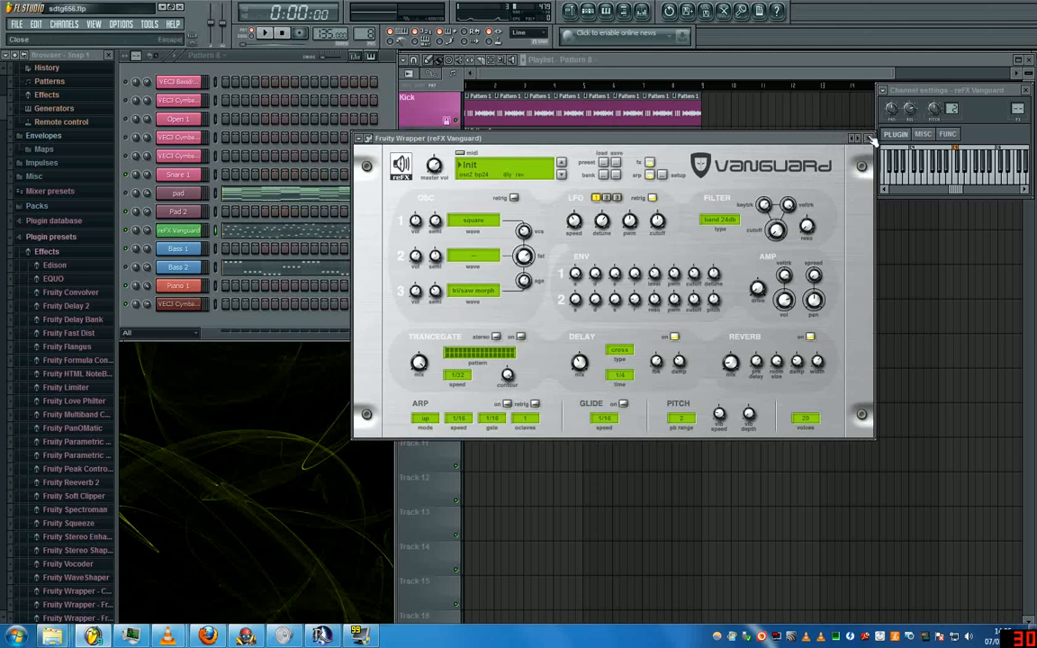
Close the reFX Vanguard synth and view the mixer's master track
click(868, 139)
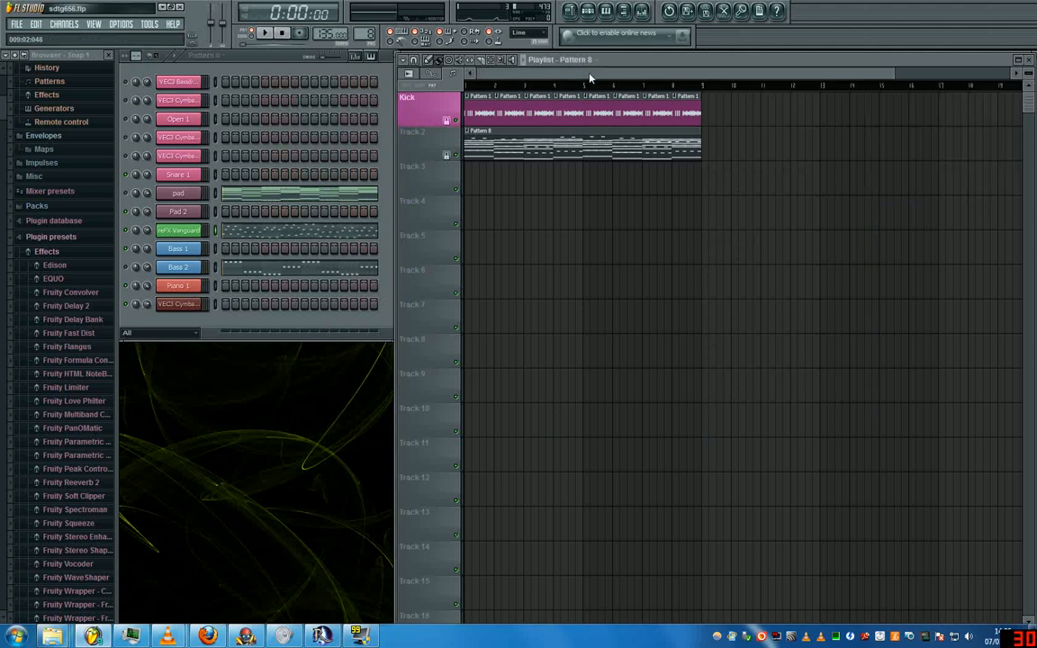
click(642, 11)
click(924, 96)
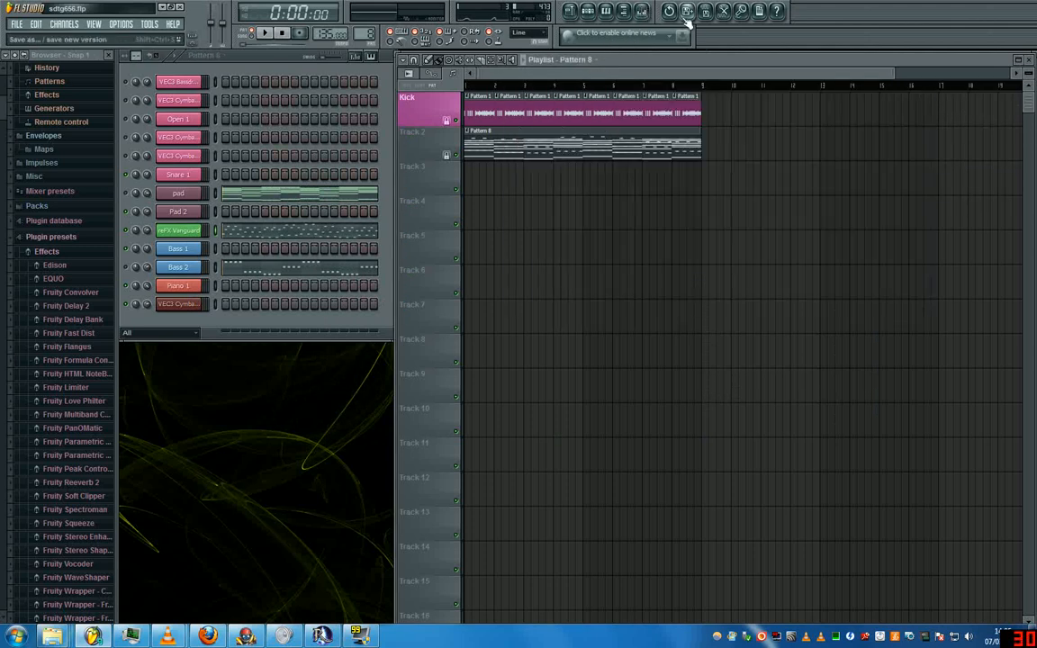
click(642, 11)
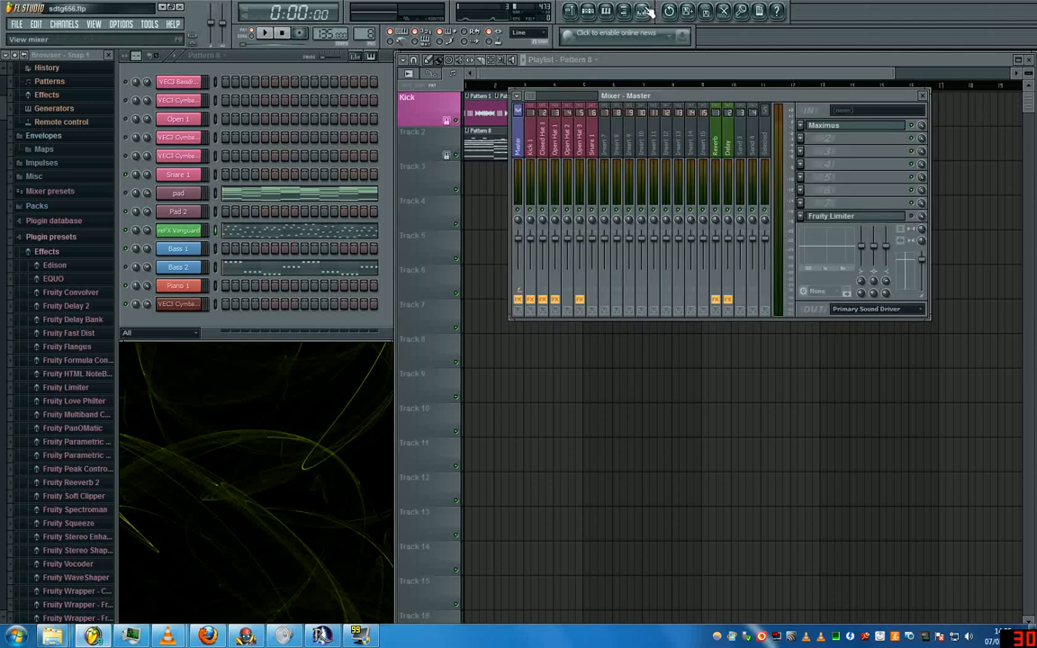
click(924, 96)
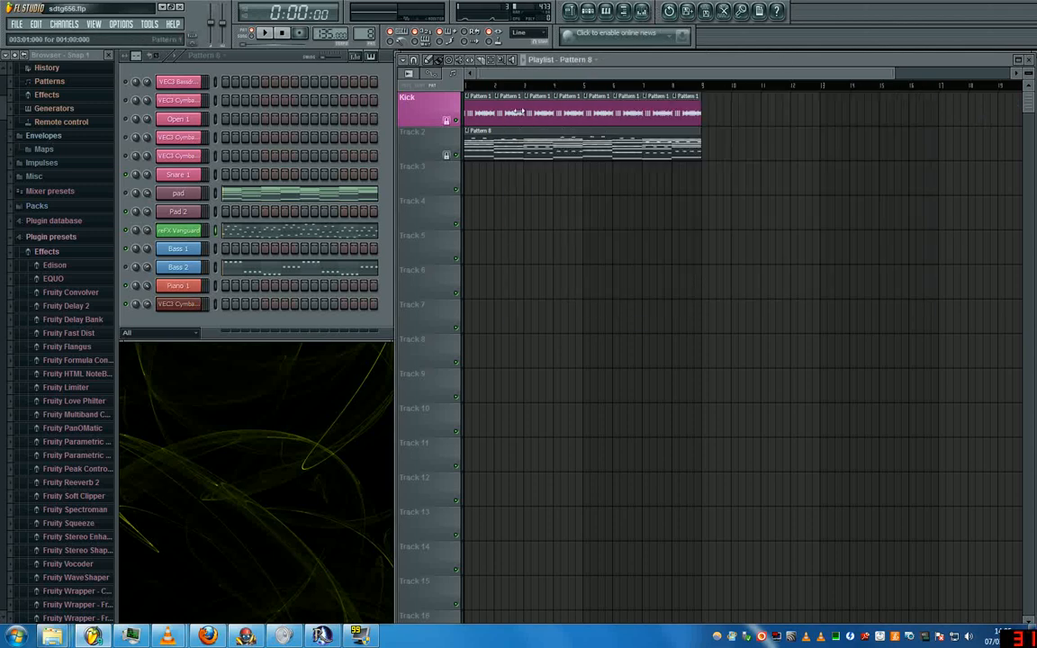
Reopen the reFX Vanguard synth and try the low 6dB and low 12dB filter types
click(171, 230)
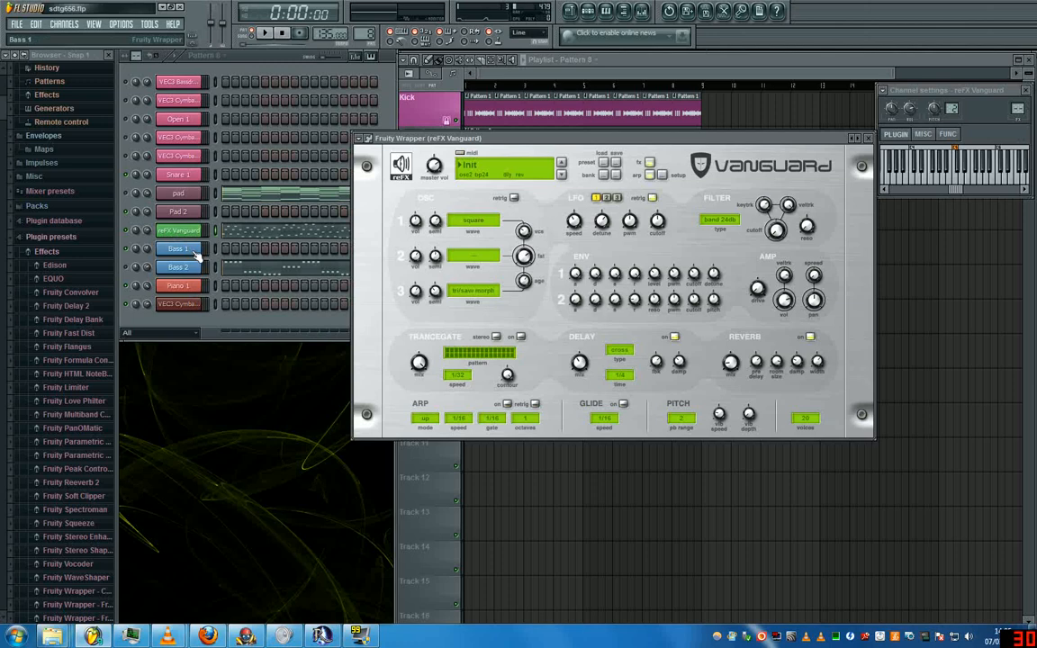
click(723, 220)
click(726, 231)
click(724, 221)
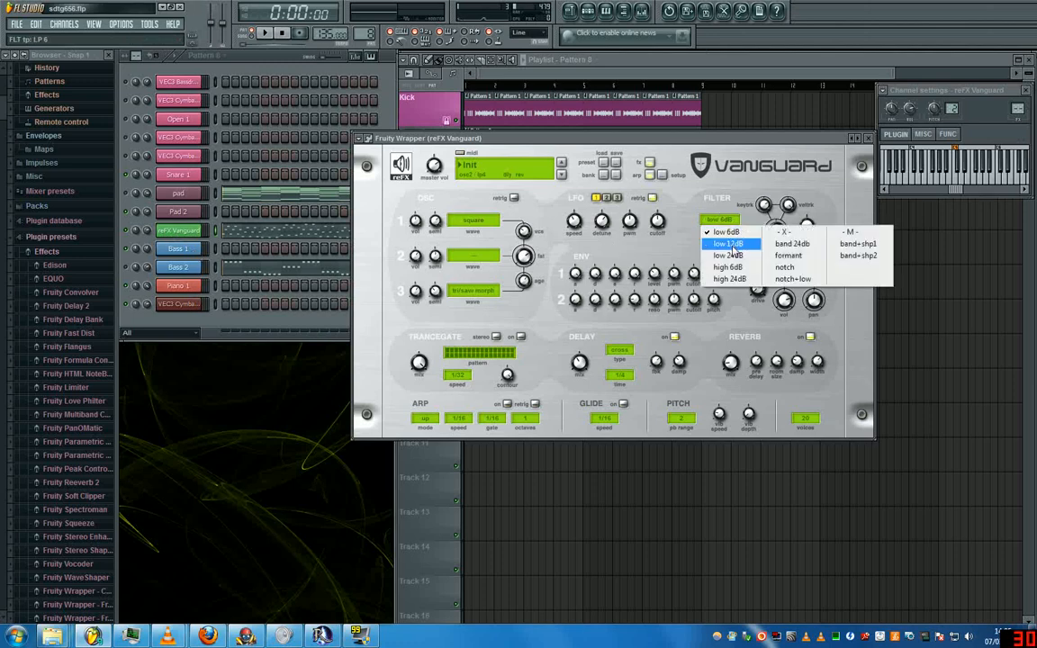
click(731, 242)
click(733, 231)
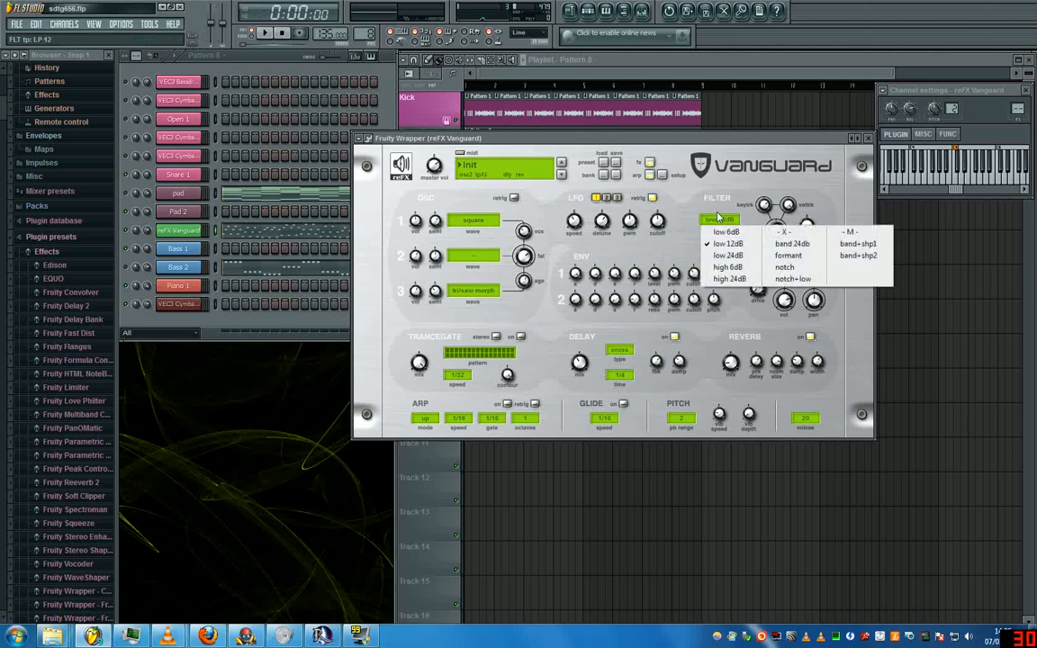
click(714, 214)
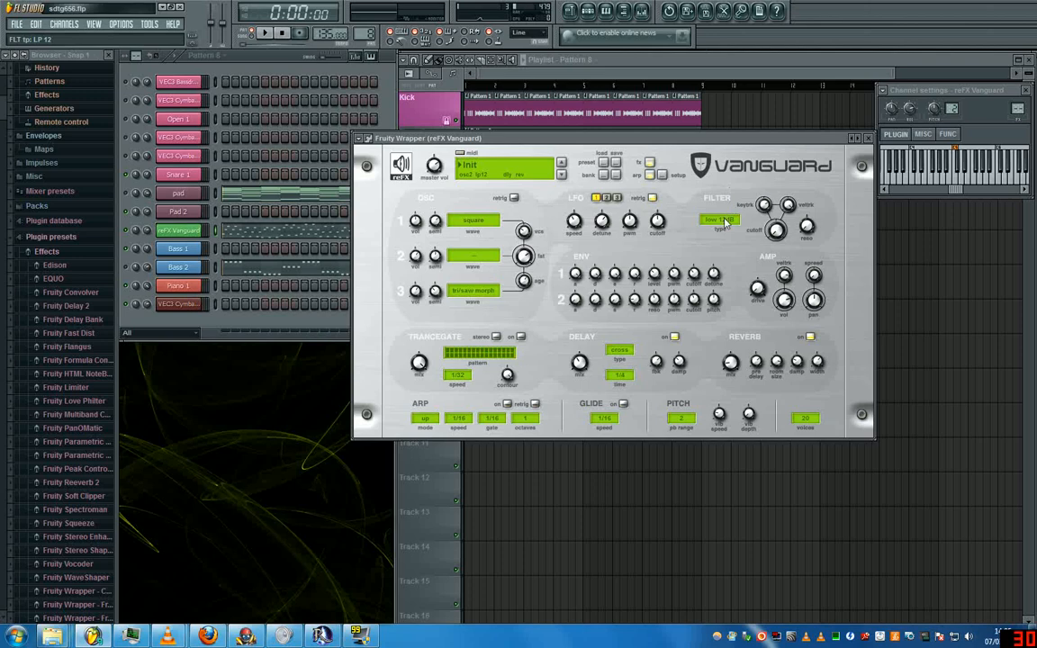
Set Vanguard's filter type to band 24db and switch off the waveforms of oscillators 1 and 3
click(725, 223)
click(795, 255)
click(461, 290)
click(455, 285)
click(459, 220)
click(432, 209)
drag(618, 139, 588, 140)
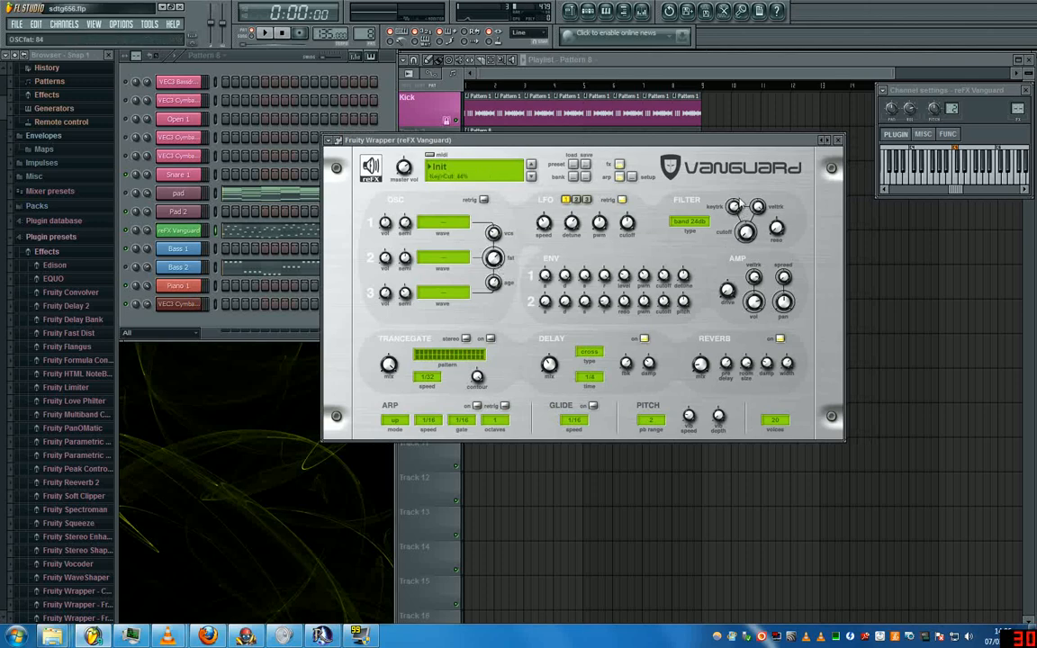
mouse_move(756, 145)
mouse_down()
mouse_move(783, 131)
mouse_move(770, 129)
mouse_up()
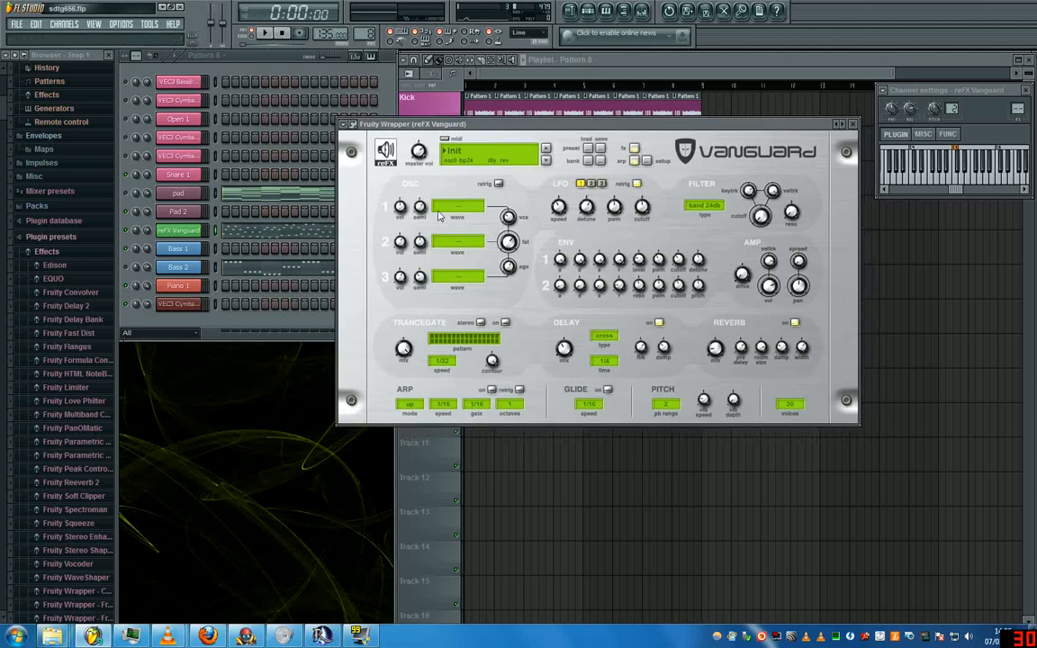
Set oscillator 1's waveform to square and move the synth clear of the channel list
click(458, 206)
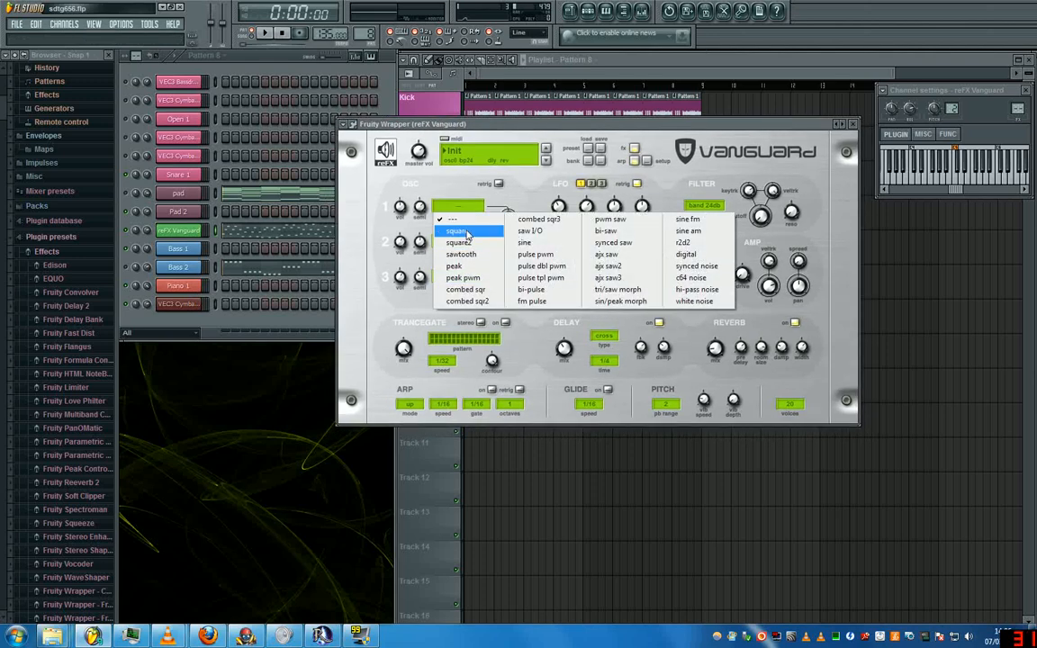
click(460, 230)
drag(576, 124, 545, 123)
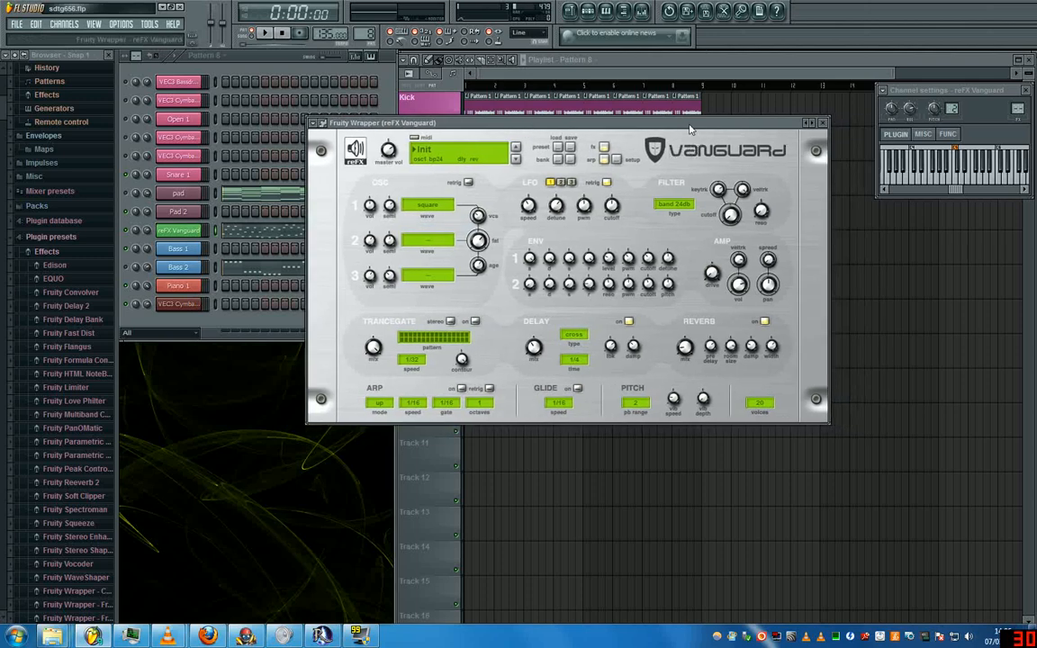
drag(630, 124, 712, 126)
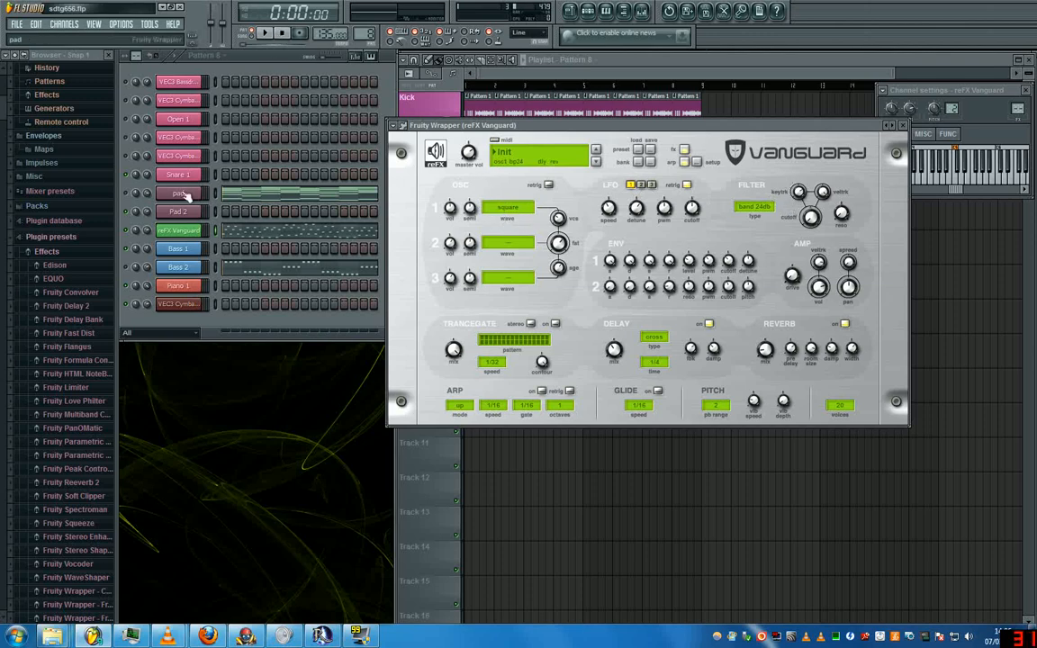
Solo the reFX Vanguard channel and play the pattern while adjusting the filter cutoff
right_click(126, 231)
click(140, 234)
click(261, 33)
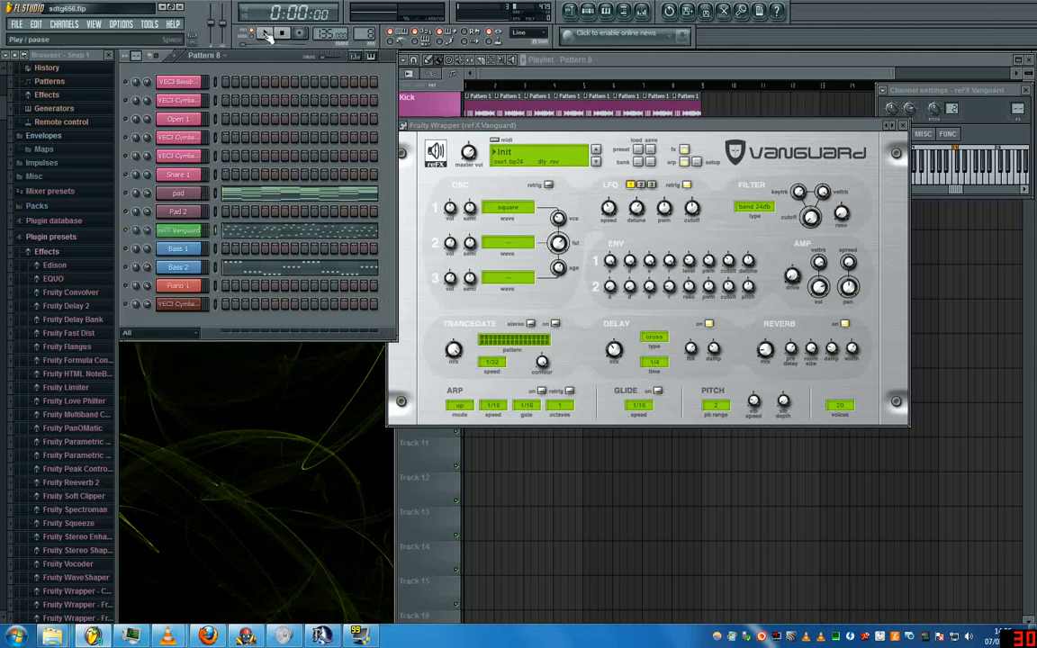
click(797, 227)
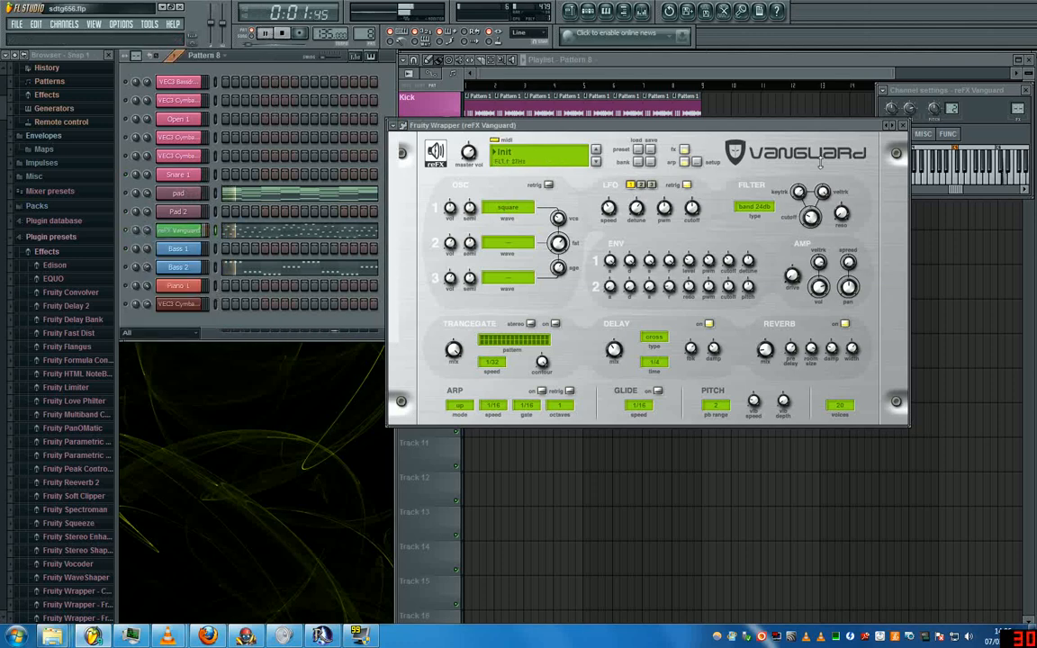
drag(817, 144, 817, 162)
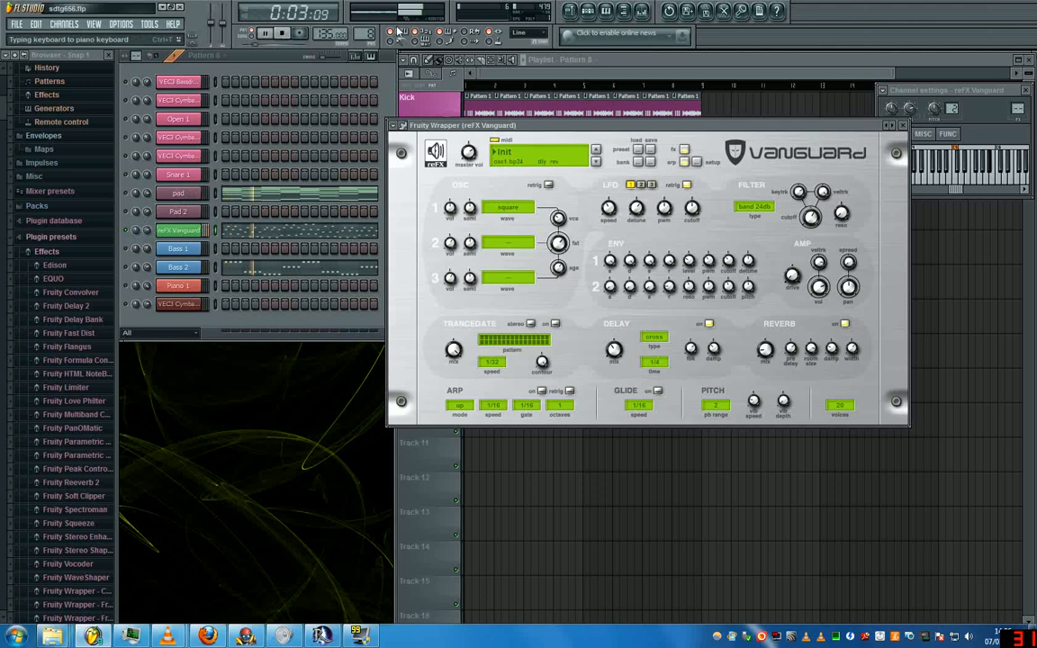
click(283, 33)
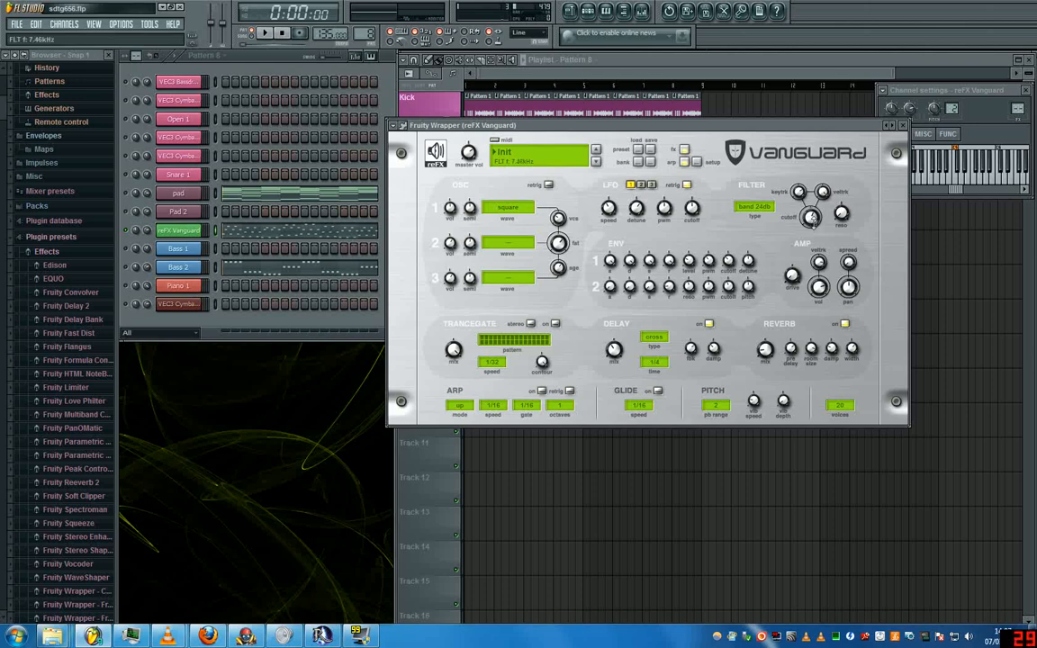
Adjust Vanguard's filter cutoff and play the soloed pattern while sweeping the cutoff down
drag(818, 222, 811, 228)
mouse_move(810, 222)
drag(812, 218, 810, 198)
drag(815, 237, 814, 229)
click(266, 35)
drag(812, 219, 817, 285)
key(space)
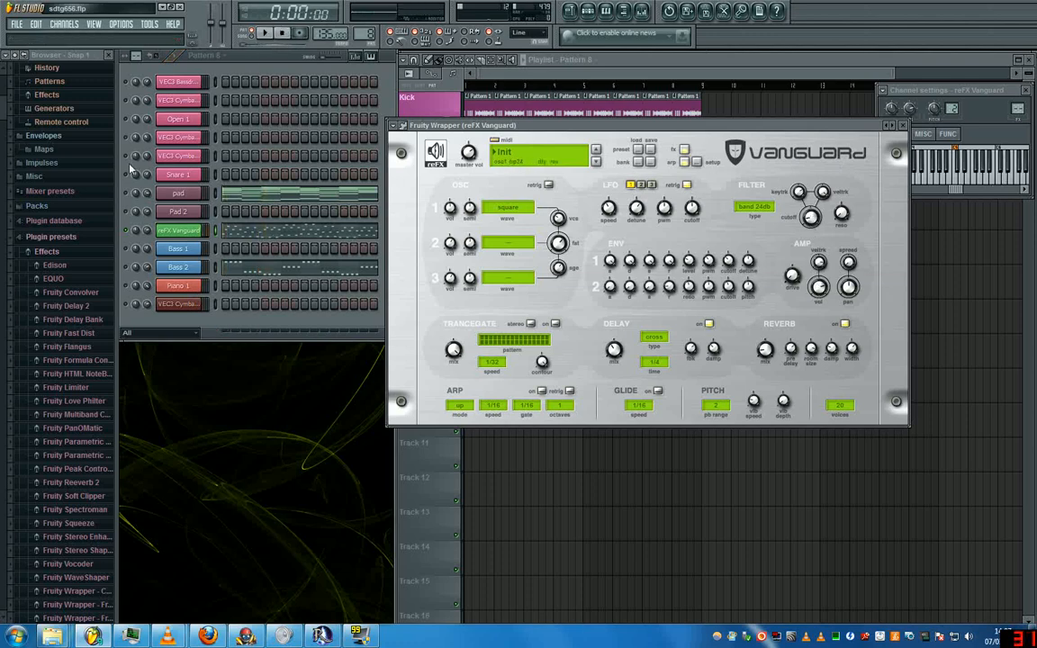
Unmute the pad channel, play the pattern while raising Vanguard's filter cutoff, and leave the cutoff at about 4.10 kHz
click(134, 195)
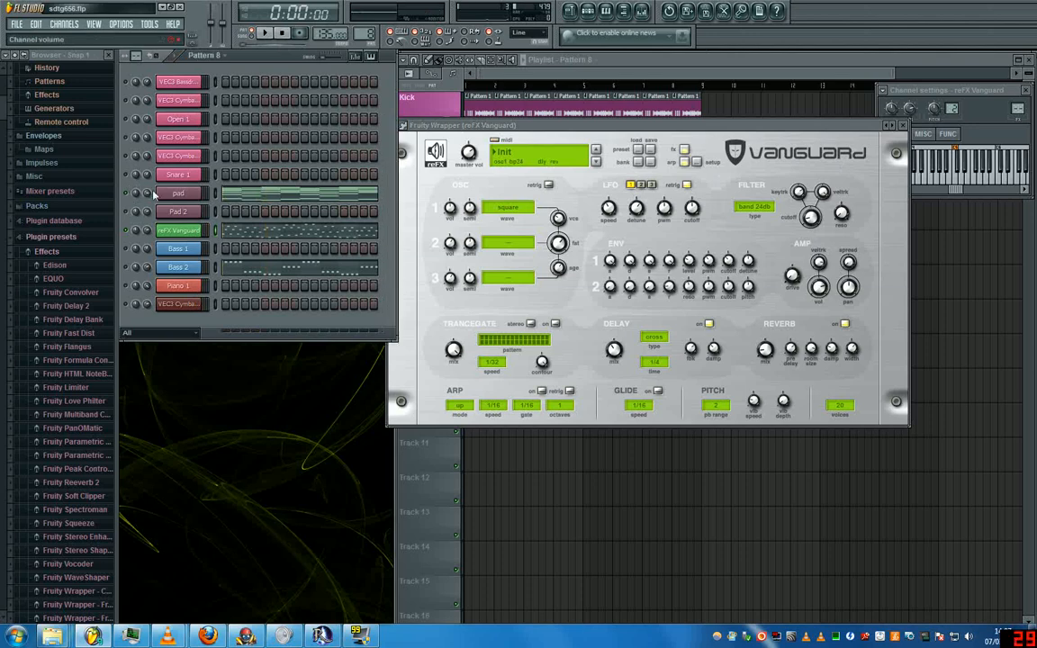
click(266, 34)
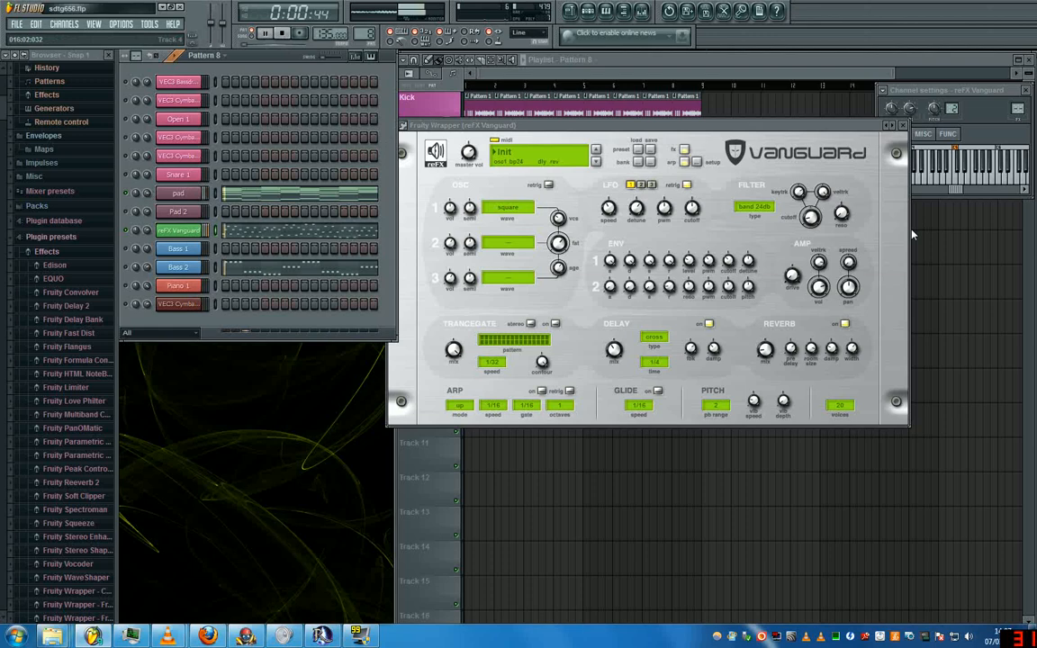
click(811, 217)
drag(811, 217, 821, 191)
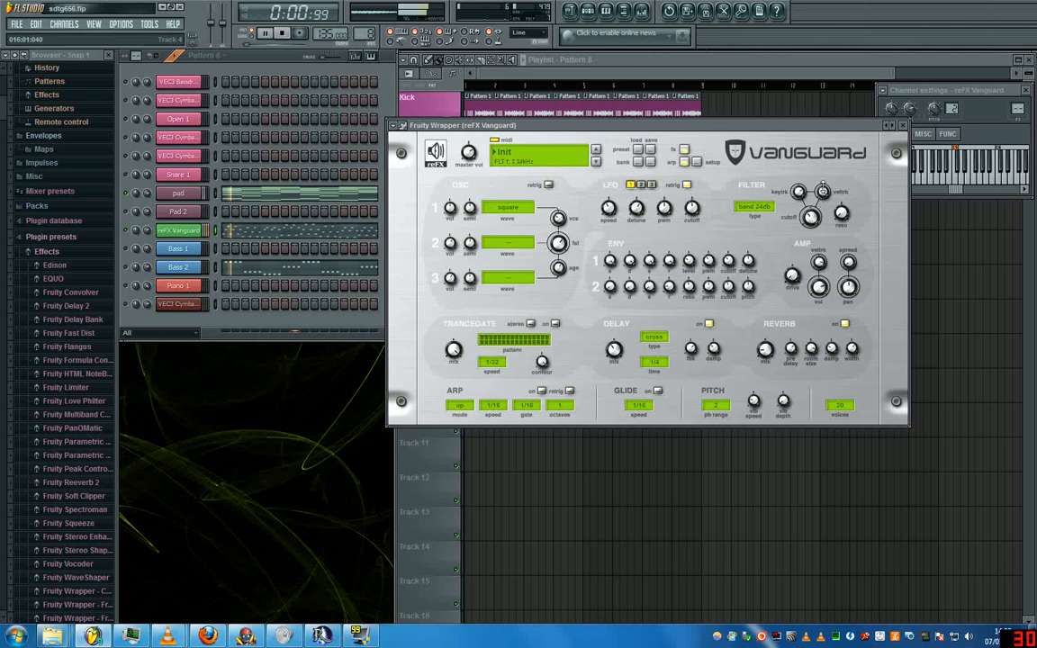
click(282, 34)
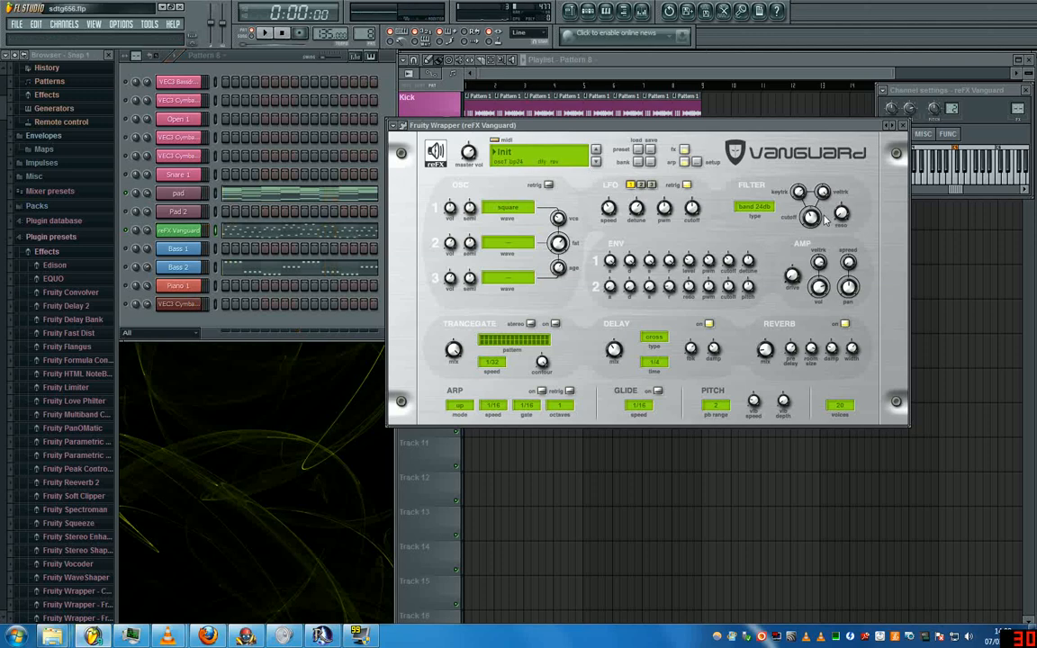
mouse_move(814, 219)
drag(810, 210, 813, 214)
Set oscillator 3's waveform to tri/saw morph and adjust its semitone tuning
click(508, 280)
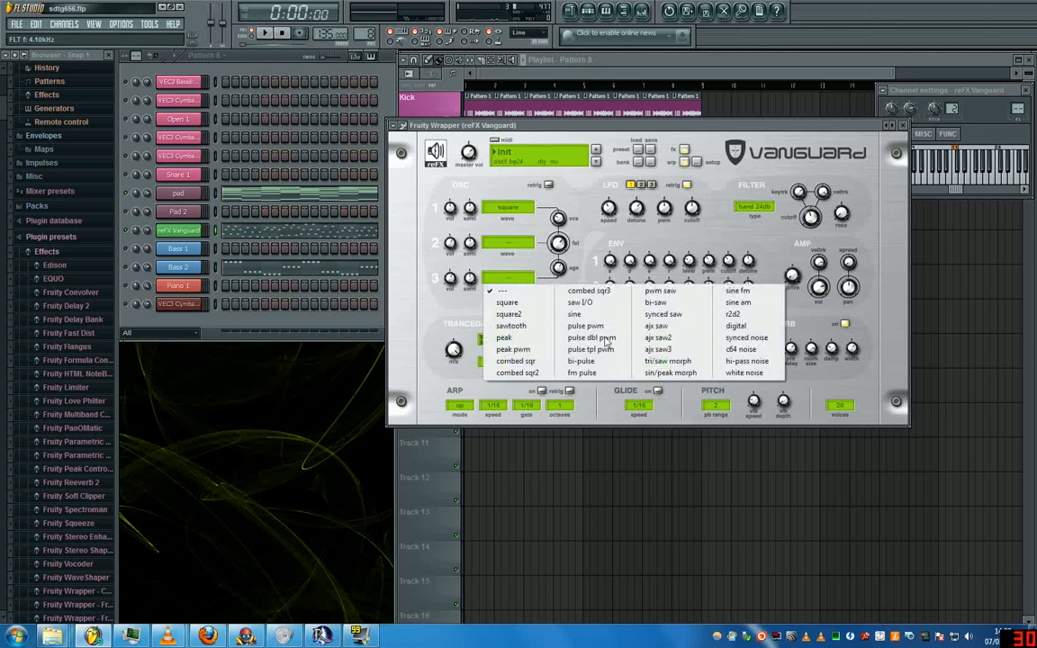
click(605, 329)
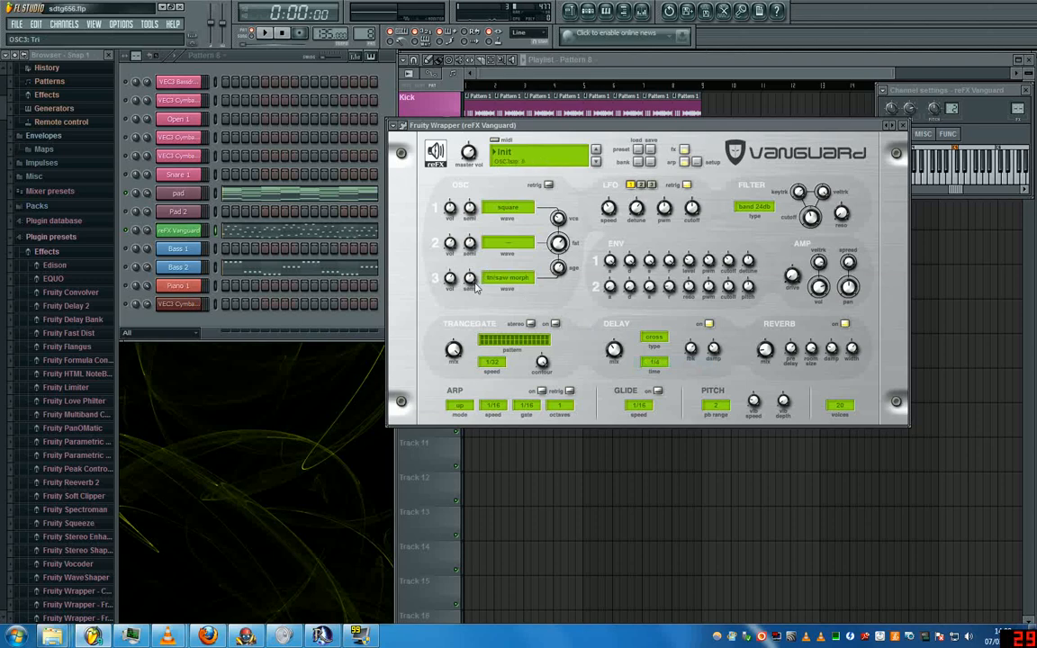
drag(473, 281, 501, 308)
Adjust the filter's velocity tracking and lower its cutoff
drag(826, 188, 833, 182)
drag(814, 219, 796, 273)
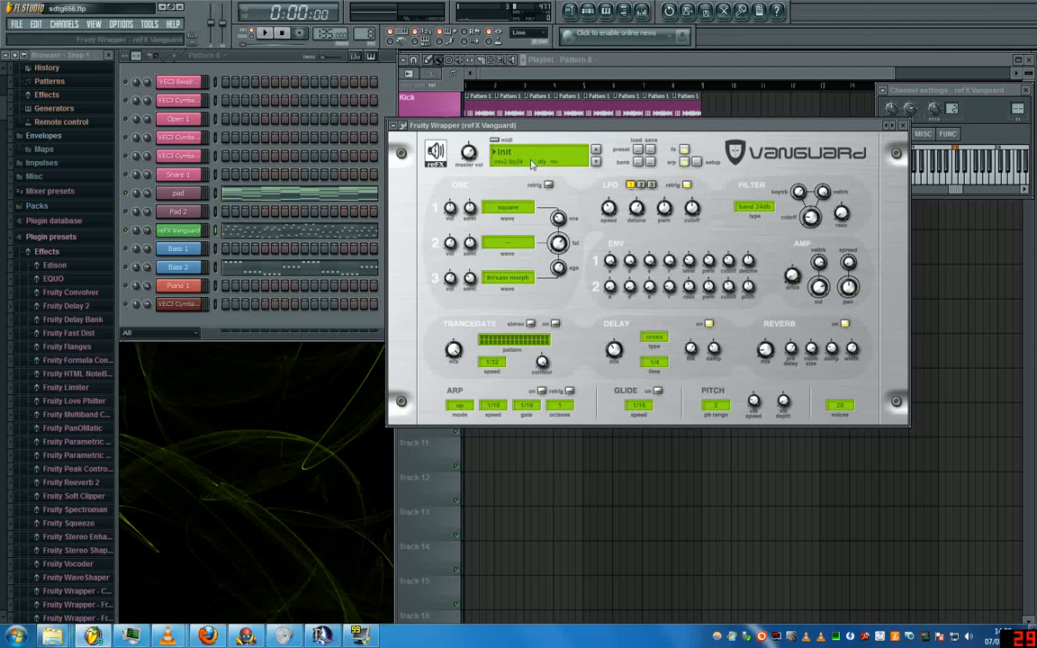
click(507, 279)
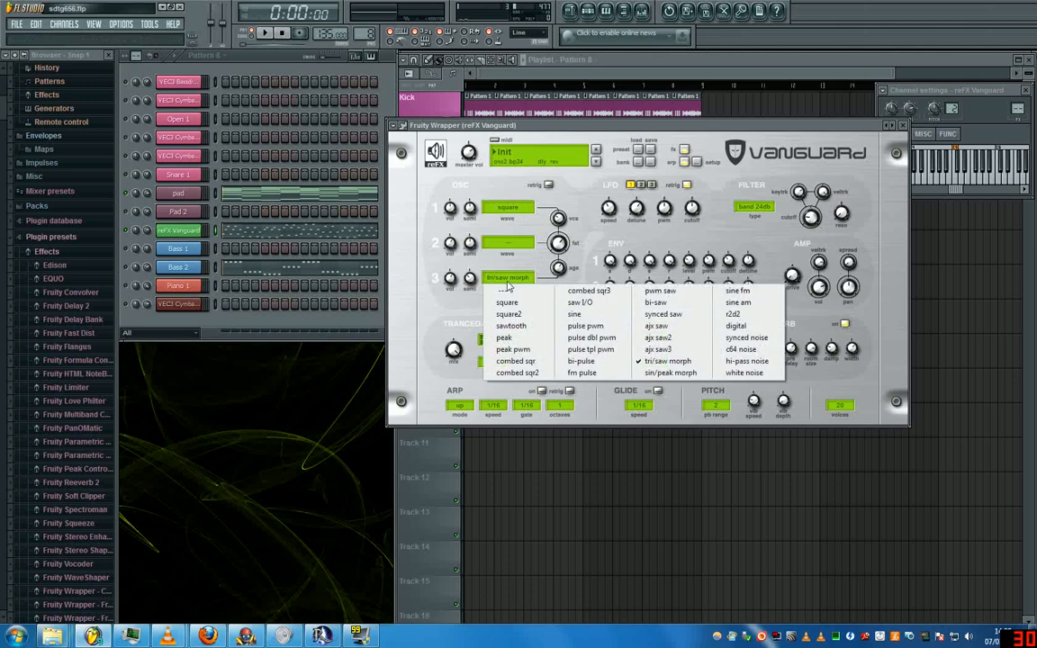
click(581, 195)
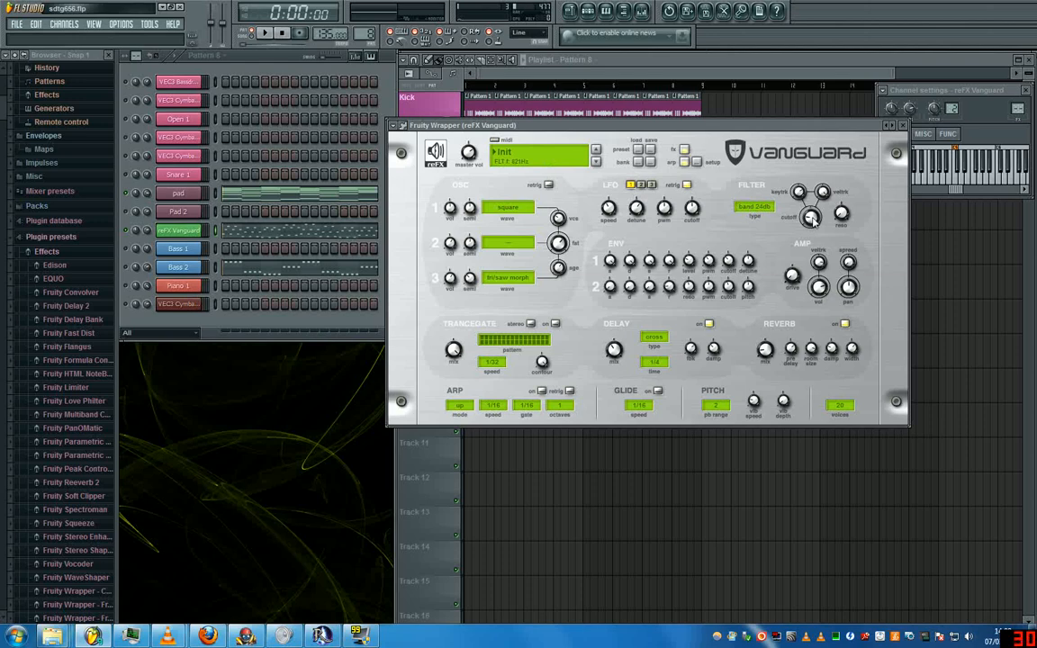
Play the pattern while raising the filter cutoff, and mute the pad channel to hear Vanguard alone
click(267, 34)
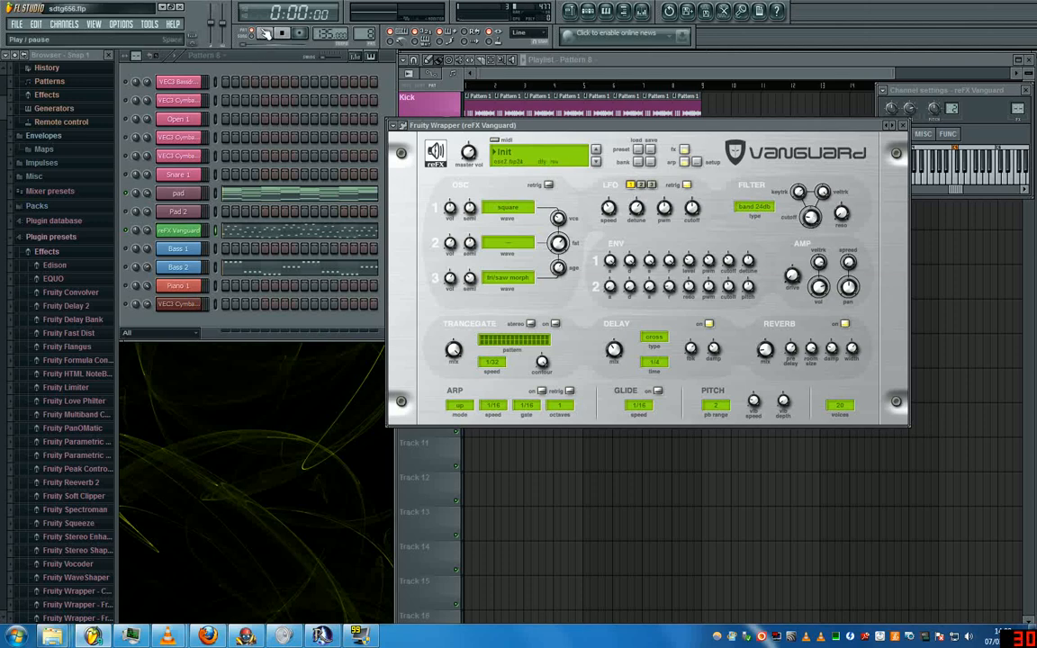
drag(811, 217, 820, 190)
click(266, 33)
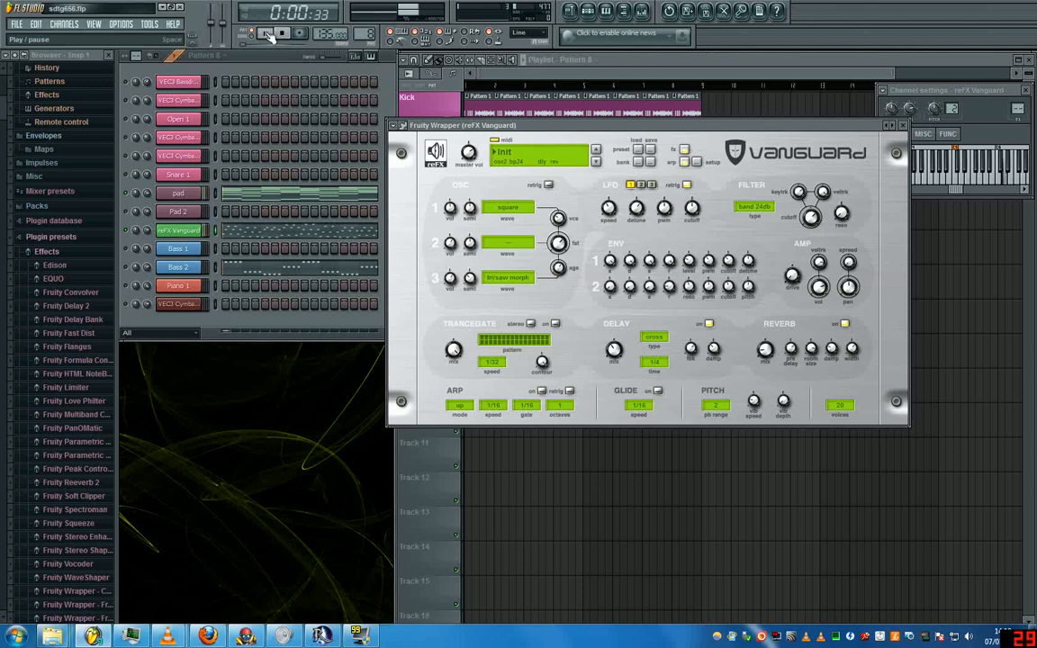
click(125, 194)
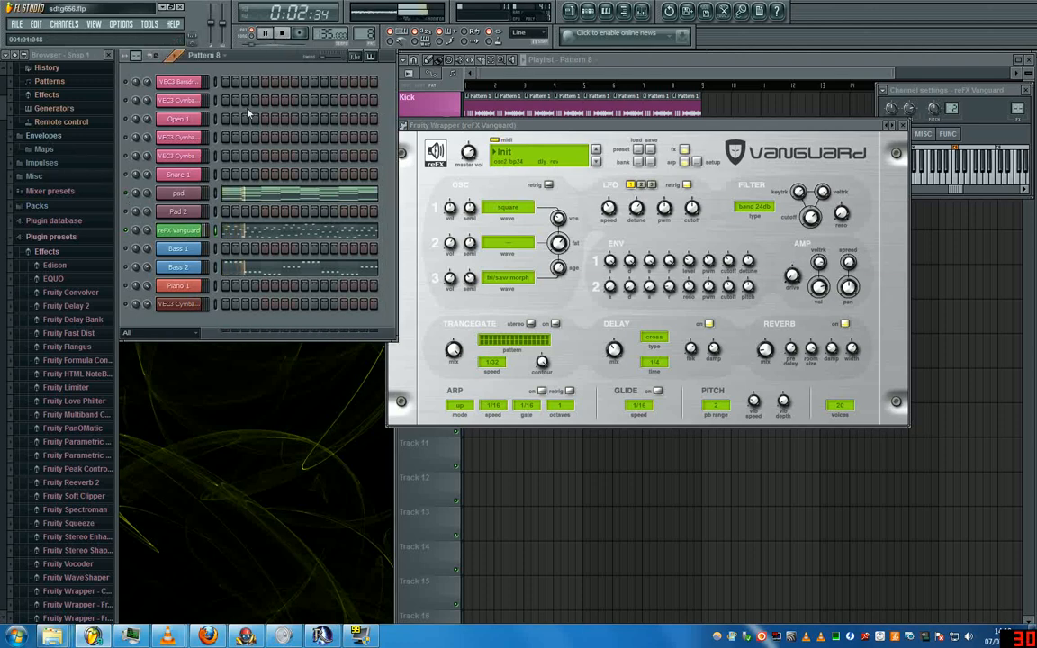
click(264, 34)
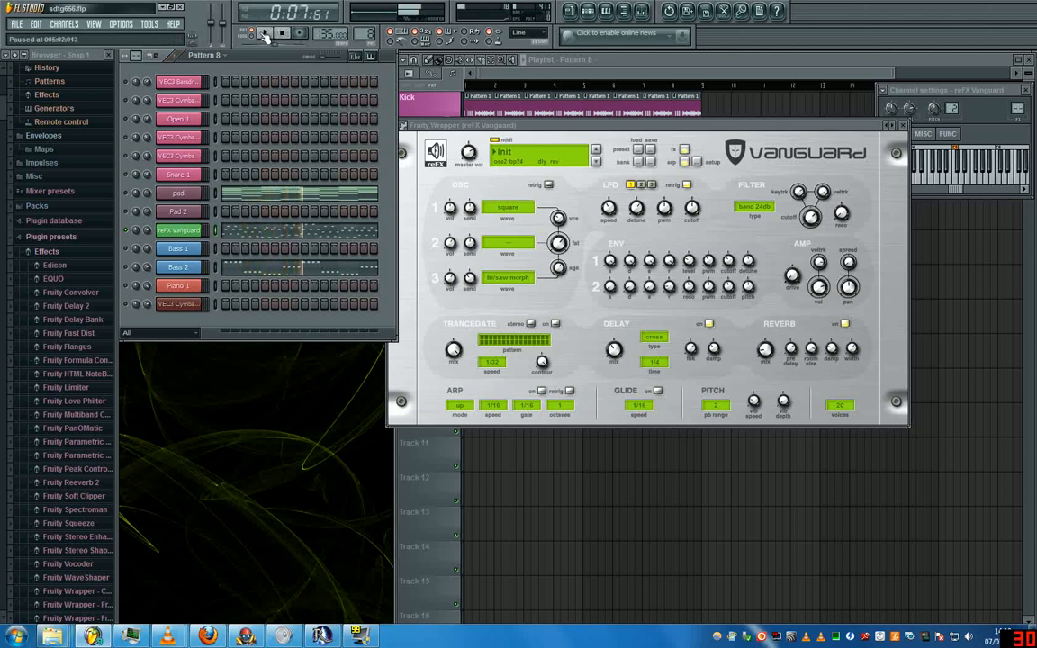
Play the pattern with oscillator 3's waveform switched off, and return it to tri/saw morph to compare the sound
click(506, 279)
click(500, 291)
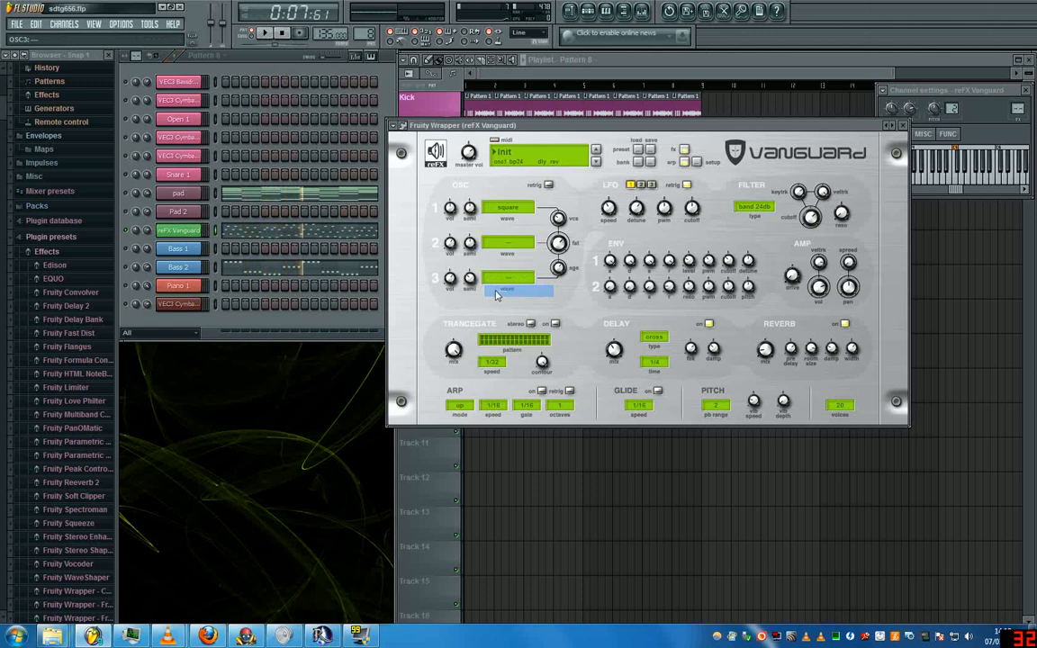
click(264, 34)
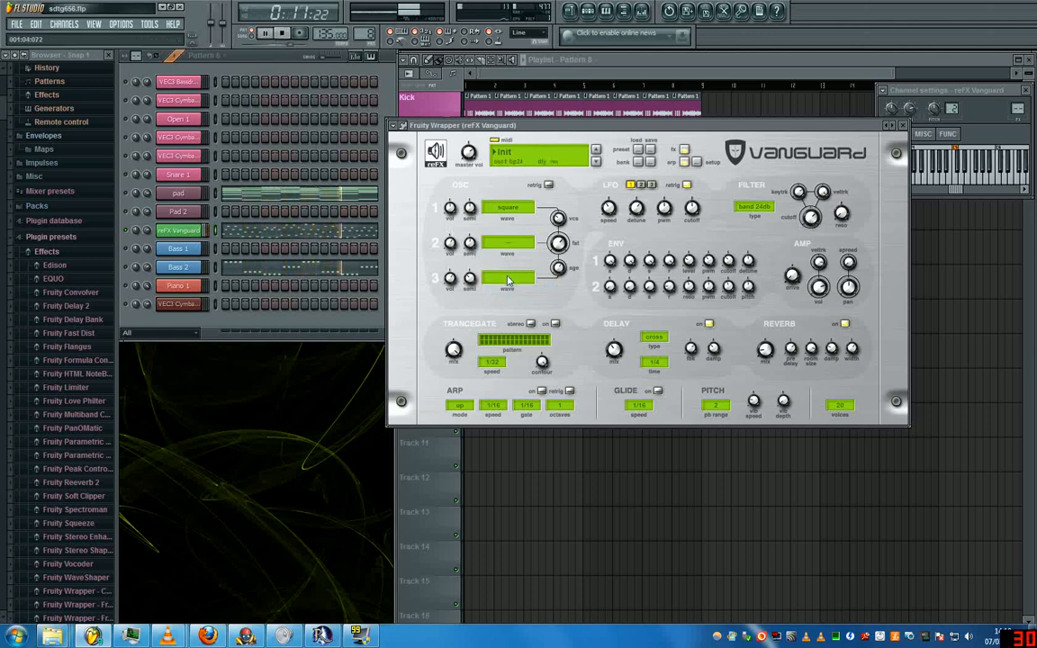
click(508, 281)
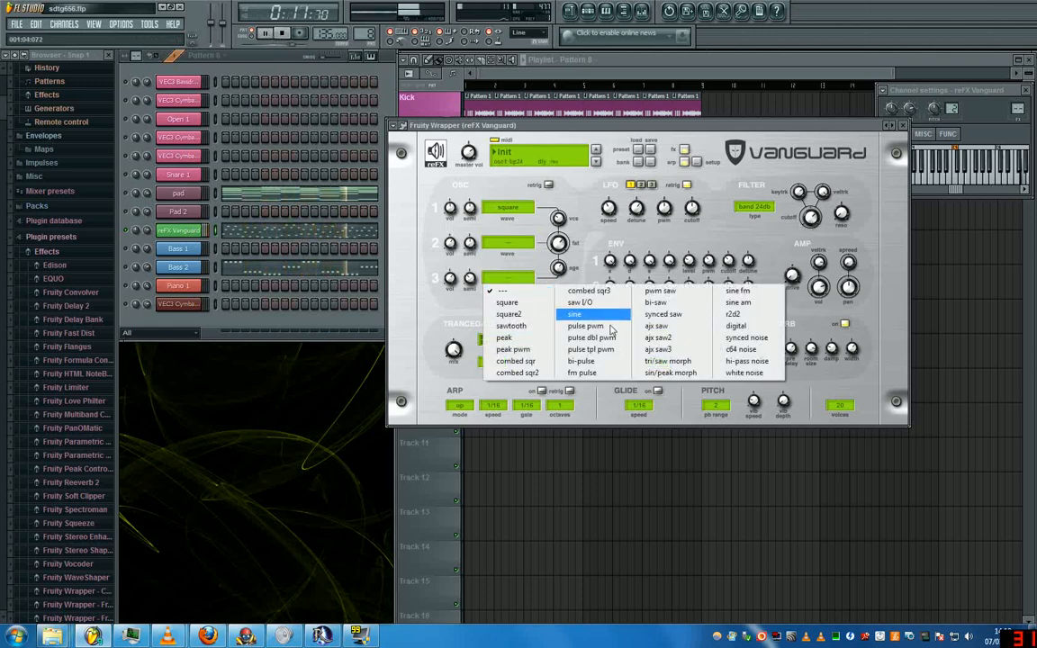
click(672, 363)
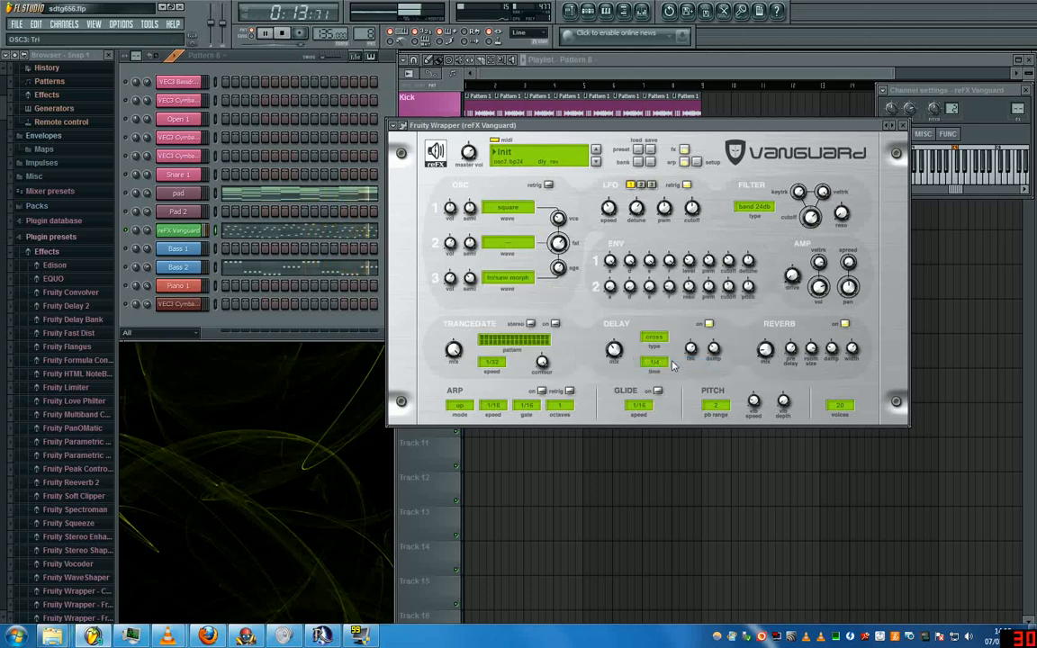
Play the pattern with oscillator 1's waveform switched off, and return it to square to compare the sound
click(284, 34)
click(506, 208)
click(608, 239)
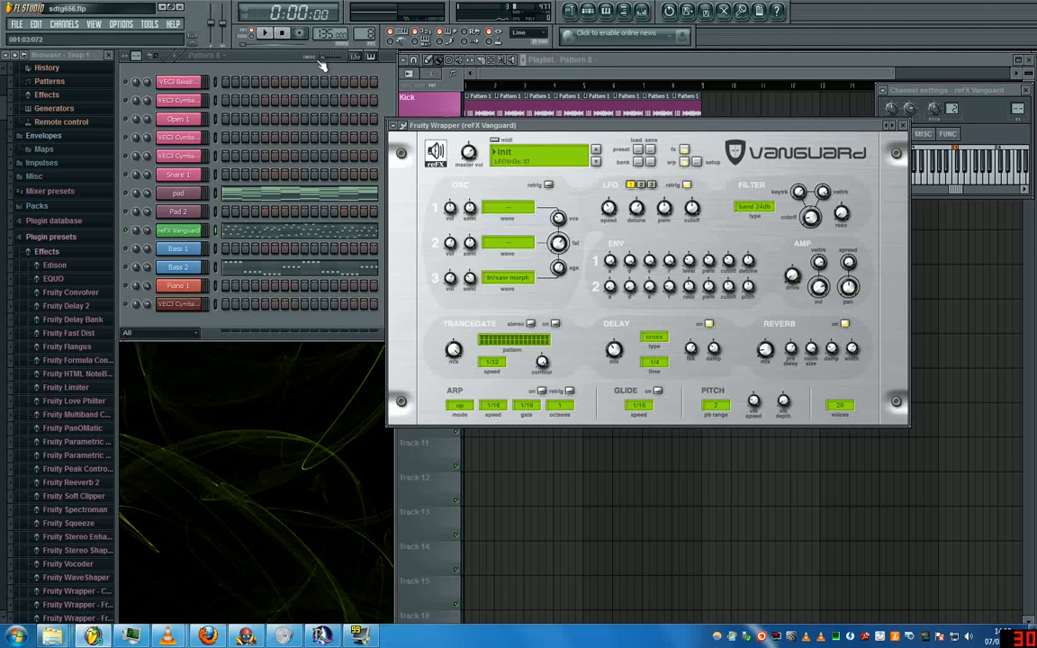
click(264, 34)
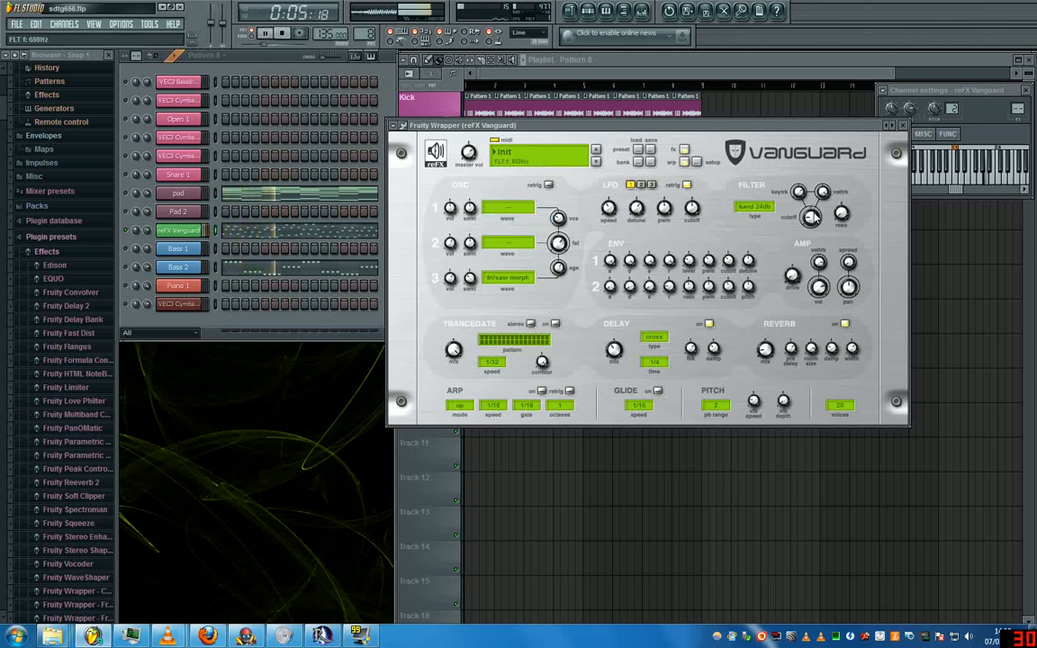
click(493, 214)
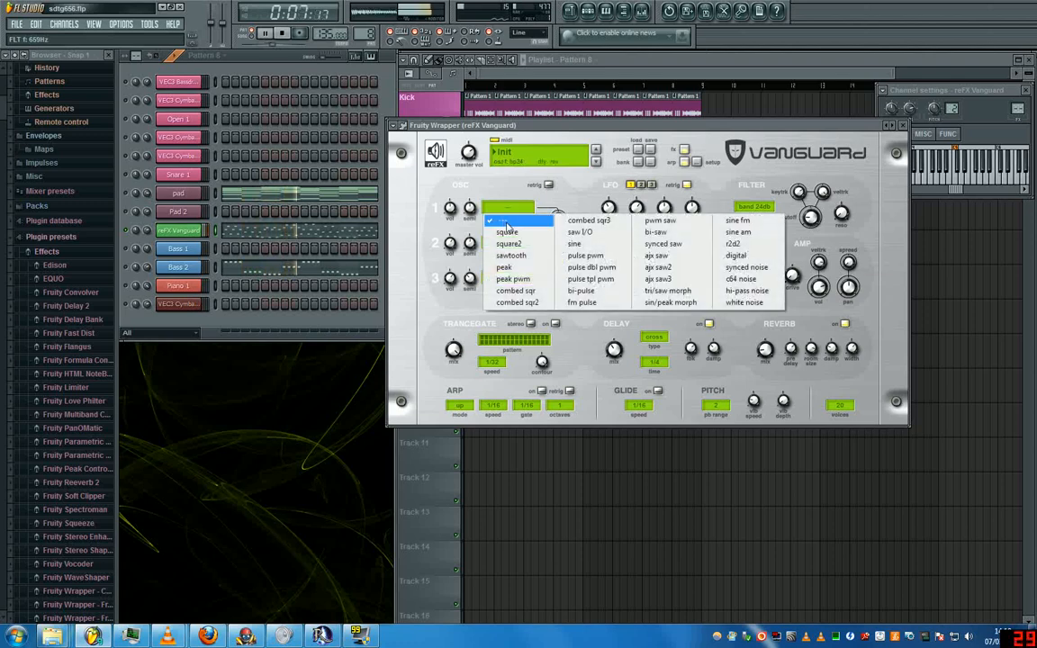
click(508, 232)
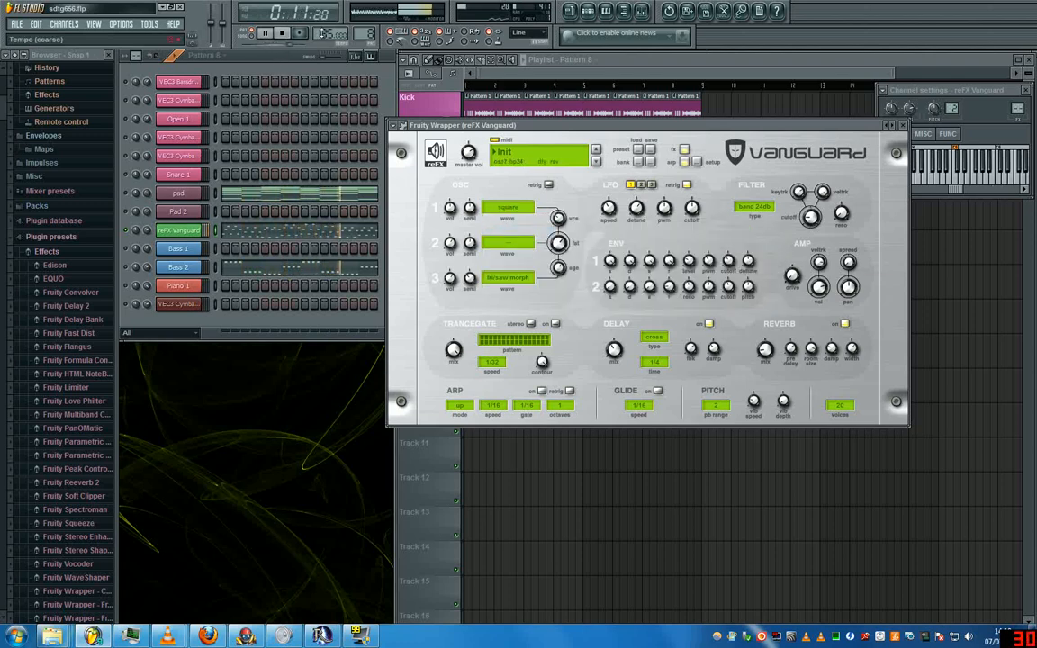
click(282, 33)
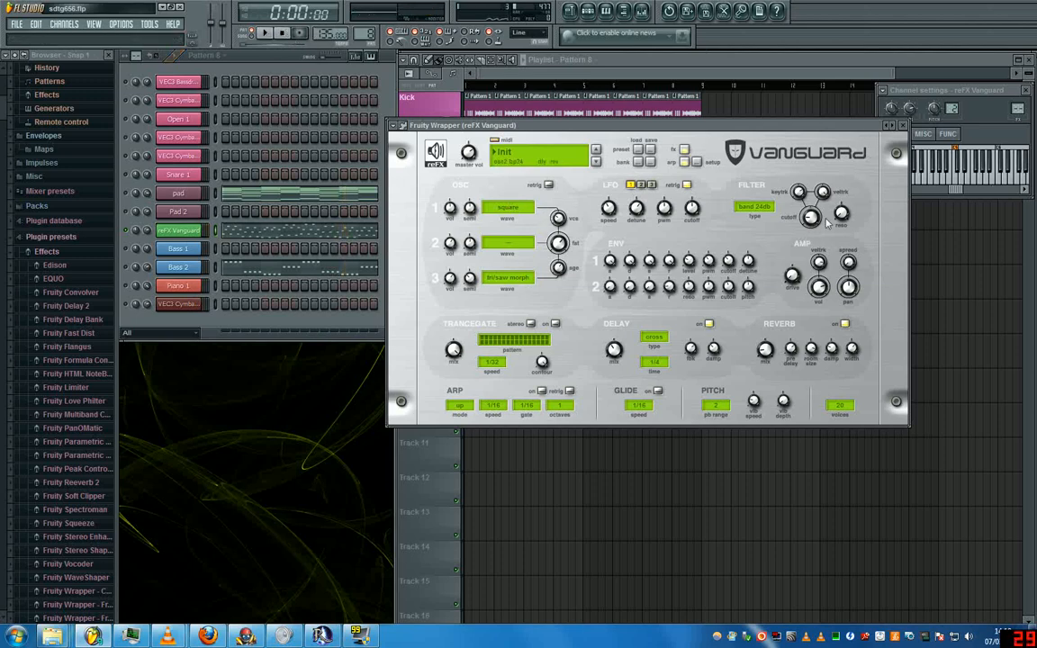
Switch off oscillator 3's waveform during playback to hear oscillator 1 alone, and restore it to tri/saw morph
click(265, 33)
click(514, 280)
click(514, 293)
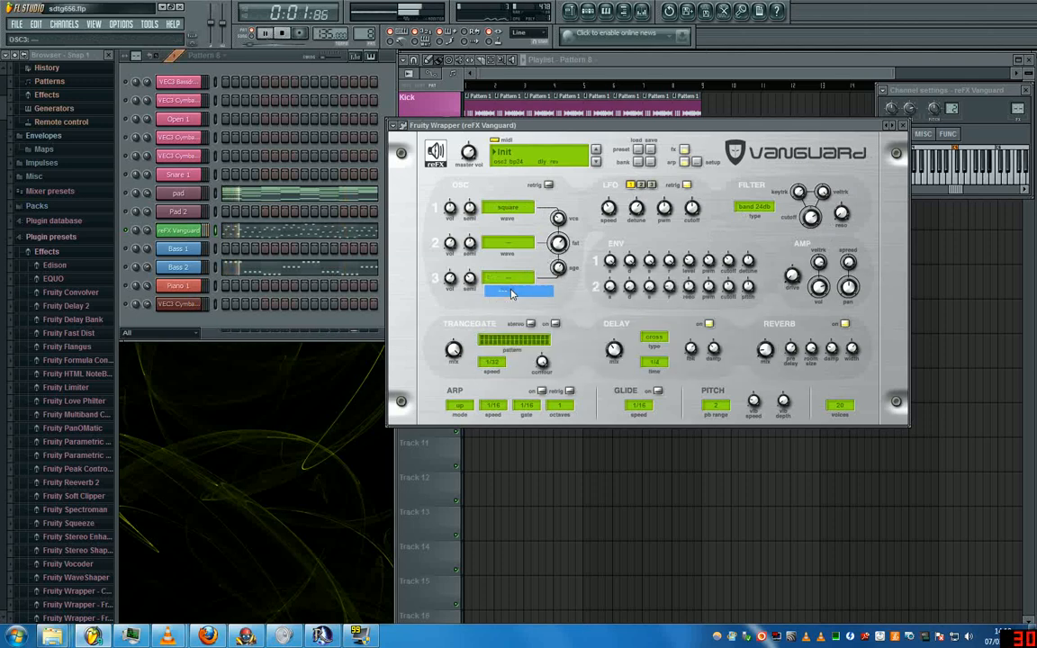
click(517, 279)
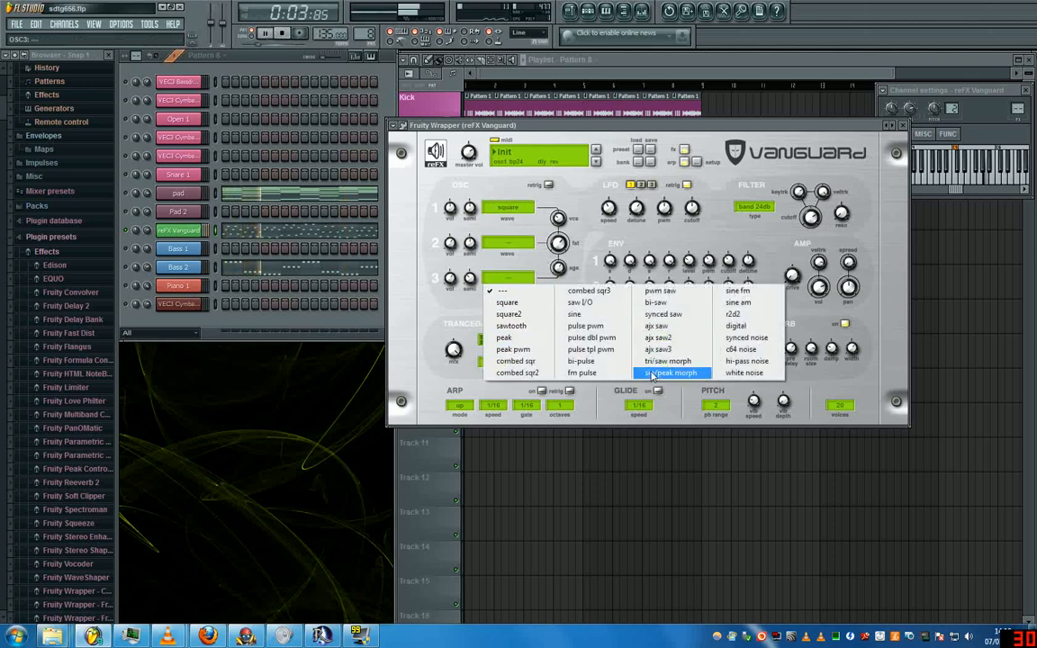
click(666, 423)
Switch off oscillator 1's waveform during playback to hear oscillator 3 alone, restore it to square, and stop playback
click(509, 208)
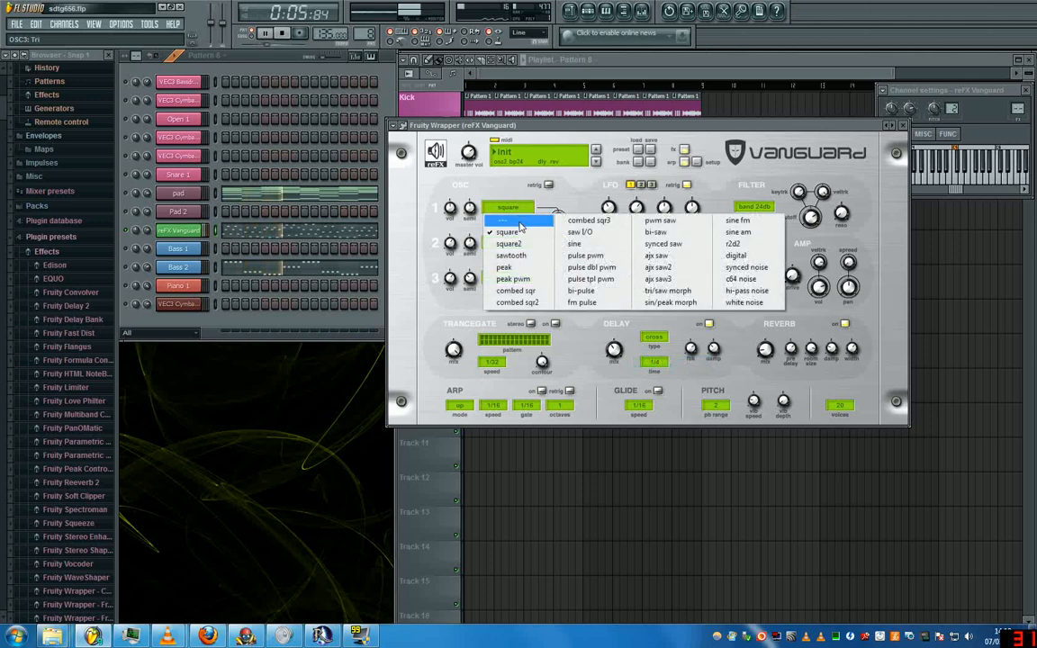
click(511, 205)
click(509, 209)
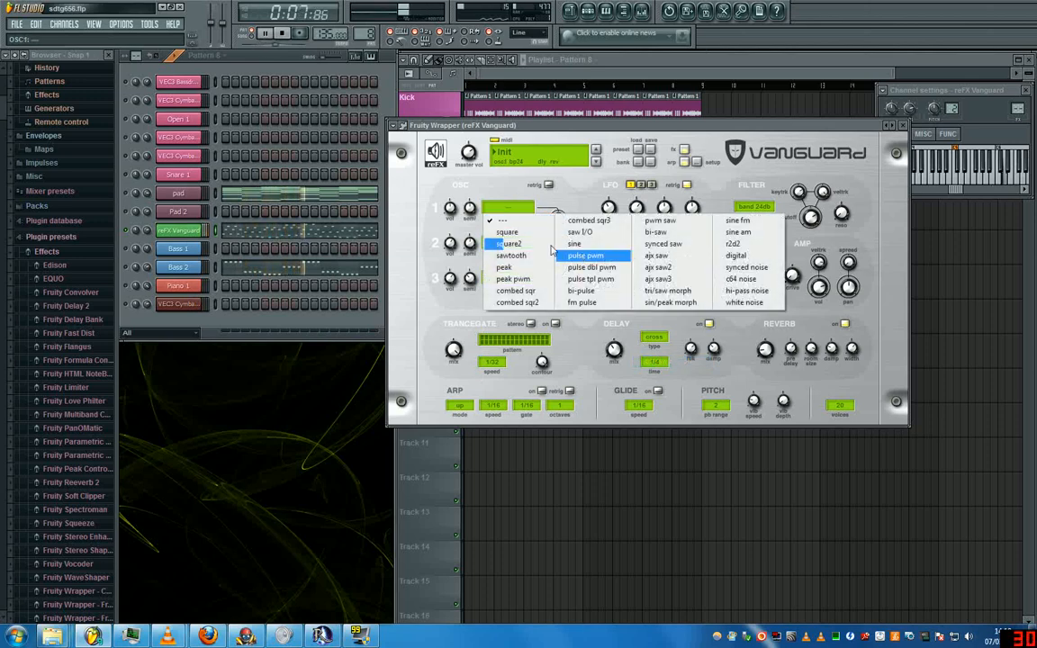
click(477, 219)
click(282, 34)
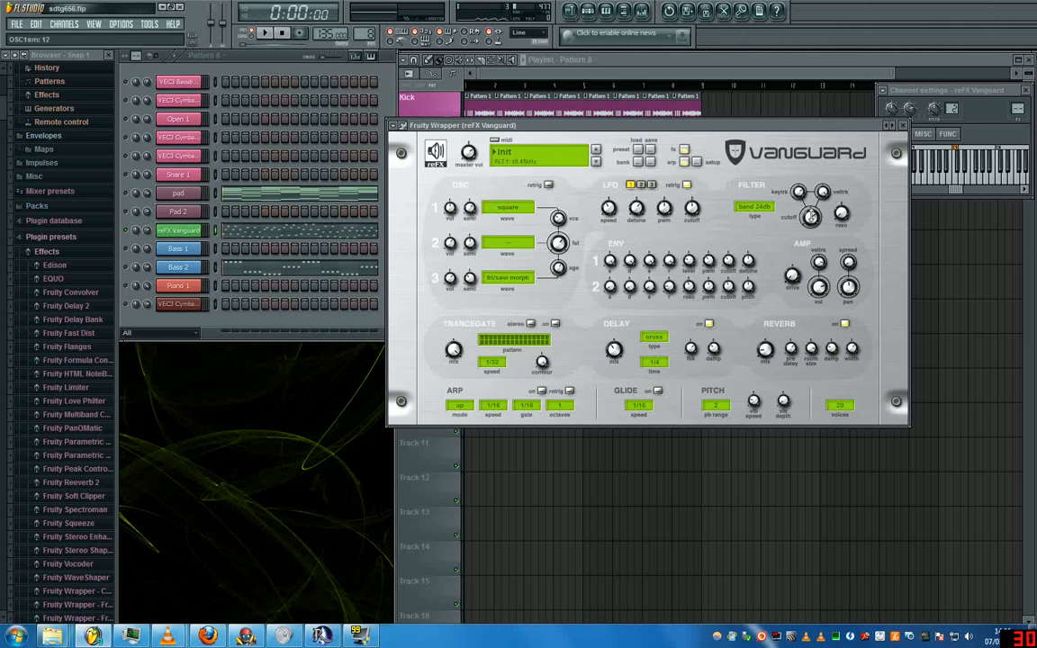
Adjust the filter cutoff and play the pattern while sweeping it to demonstrate the filter
drag(811, 217, 815, 221)
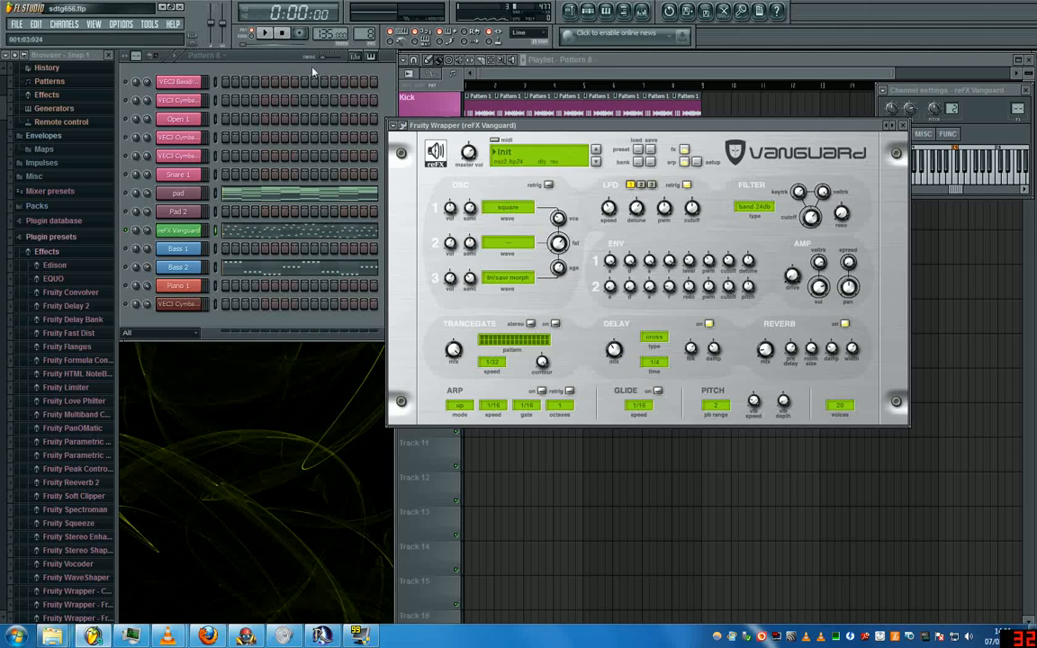
click(267, 33)
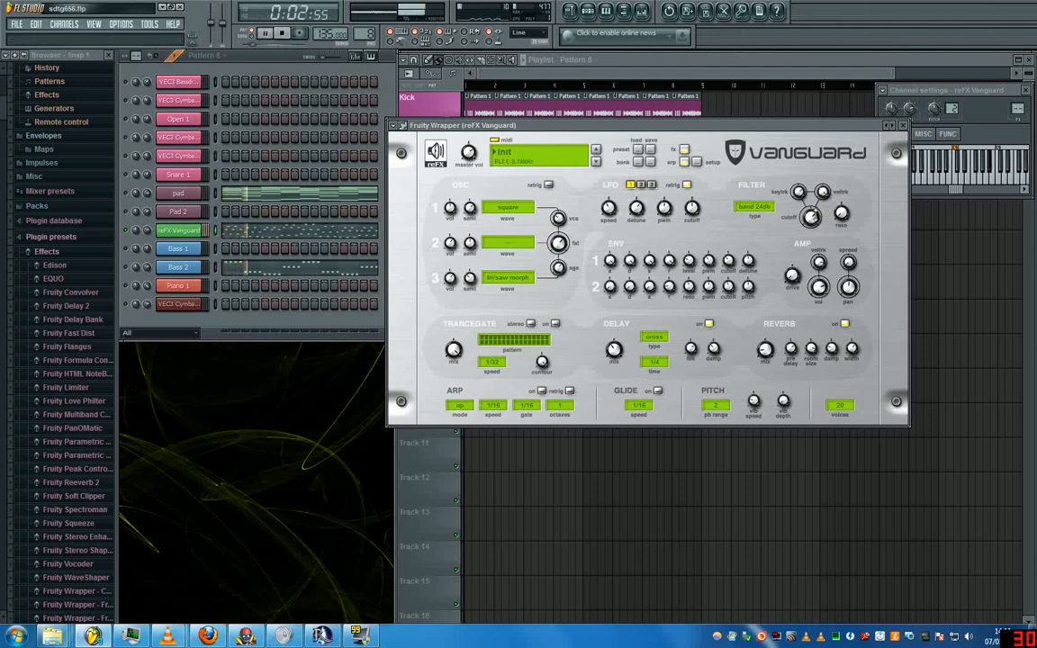
drag(812, 217, 823, 229)
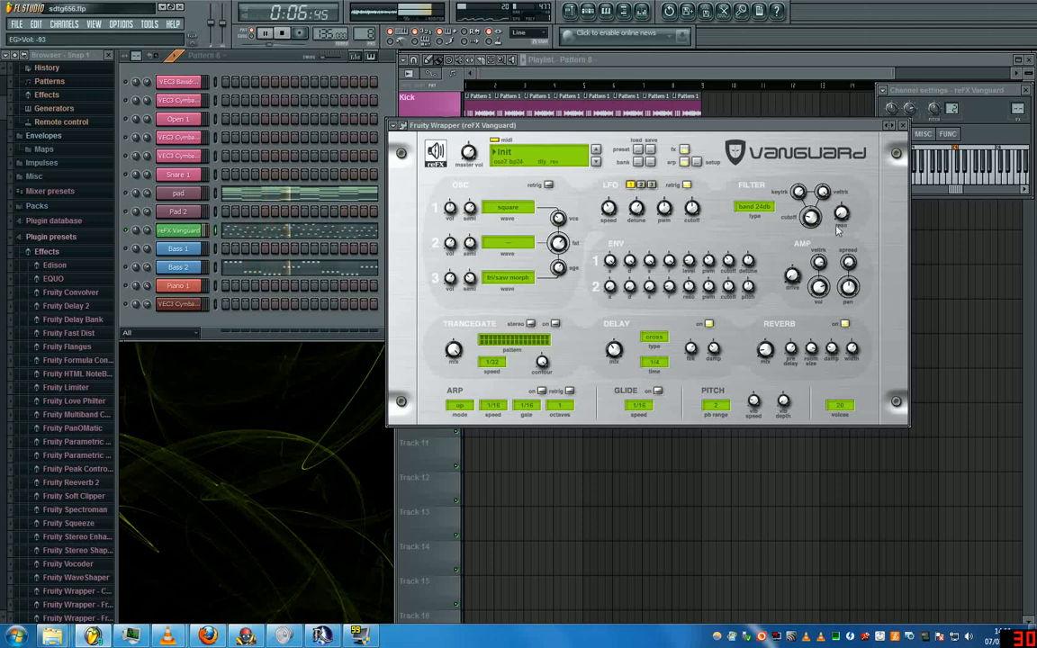
Set the delay time to 1/4D and listen to the pattern with it before stopping playback
click(654, 364)
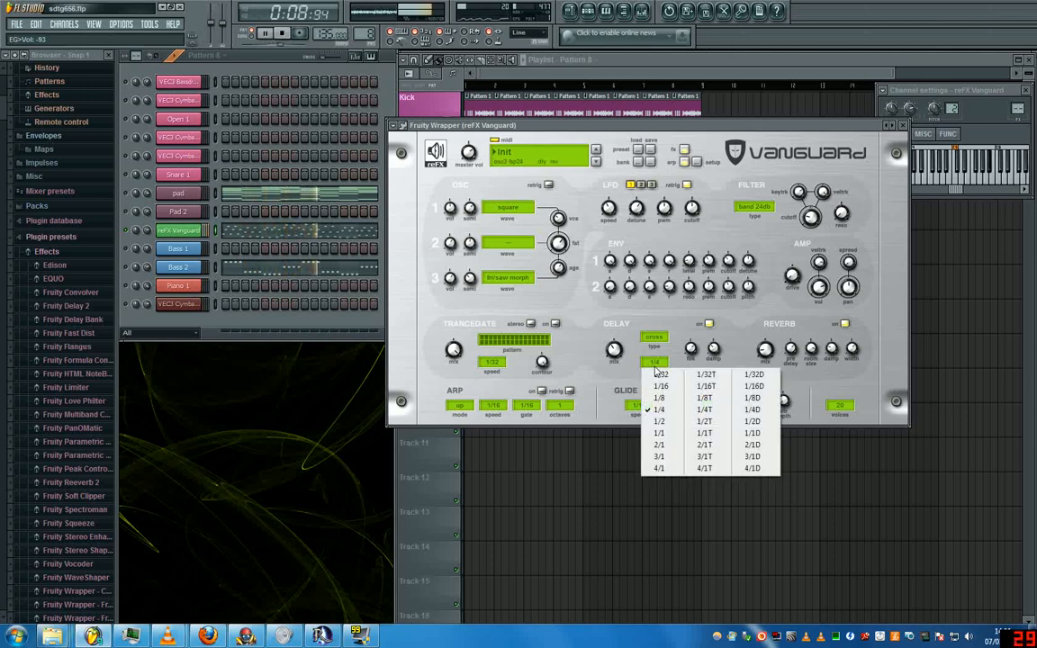
click(752, 409)
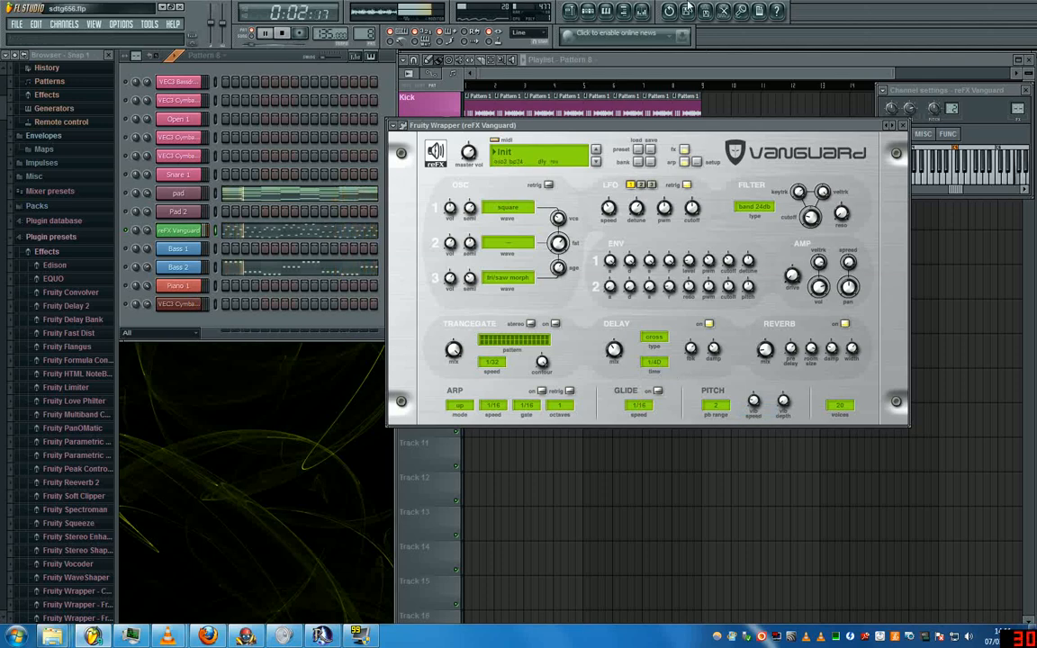
click(280, 38)
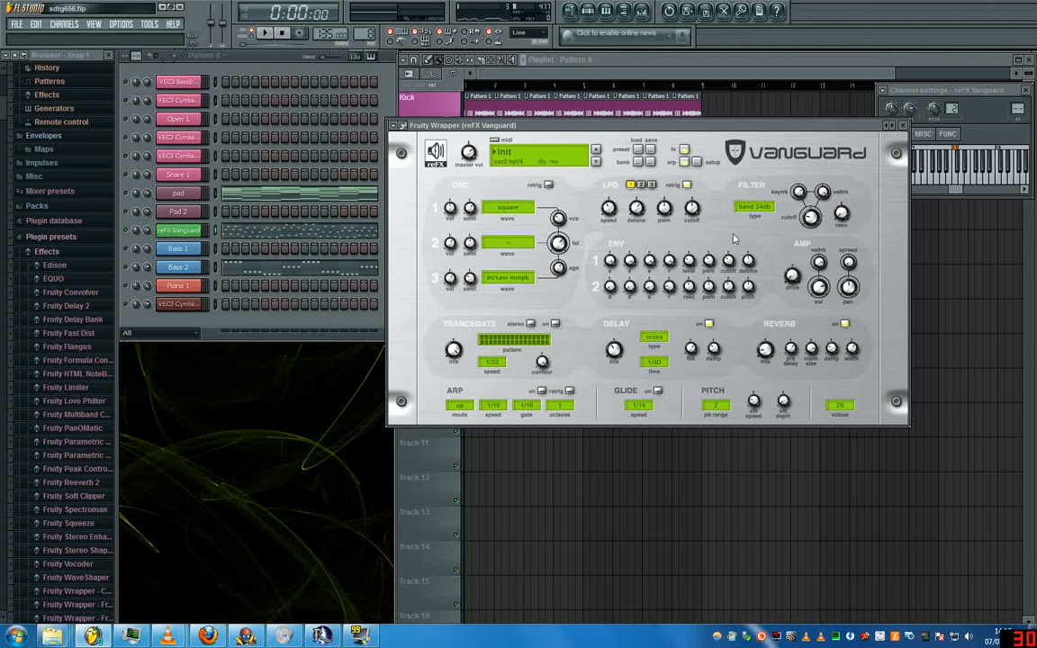
Play the pattern while sweeping the filter cutoff, and bring it down to 222 Hz
click(264, 33)
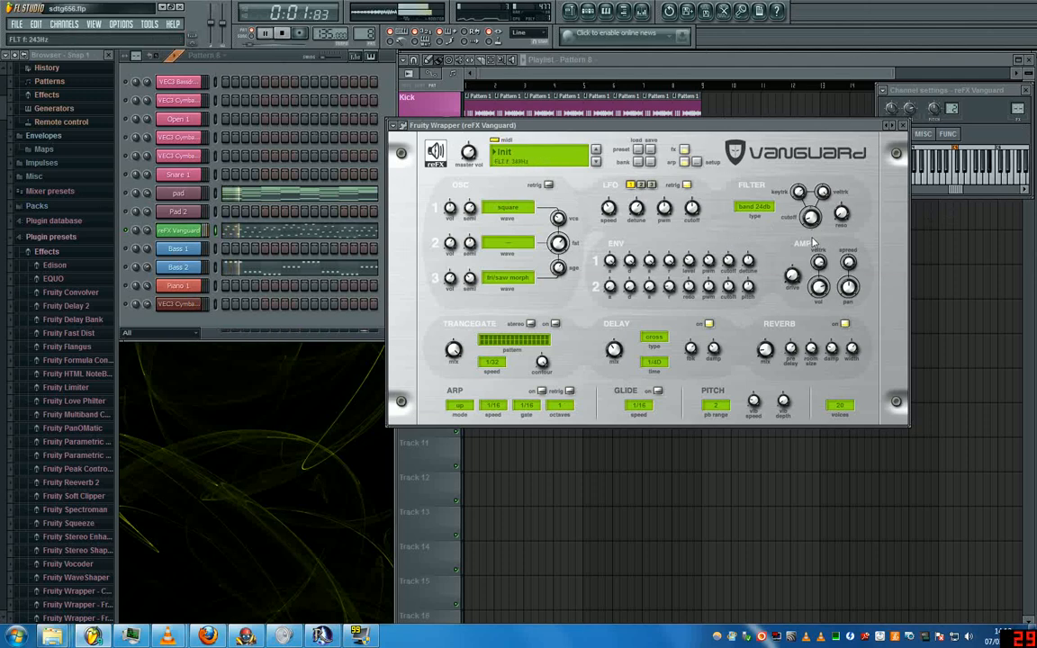
drag(813, 219, 814, 225)
drag(815, 220, 814, 222)
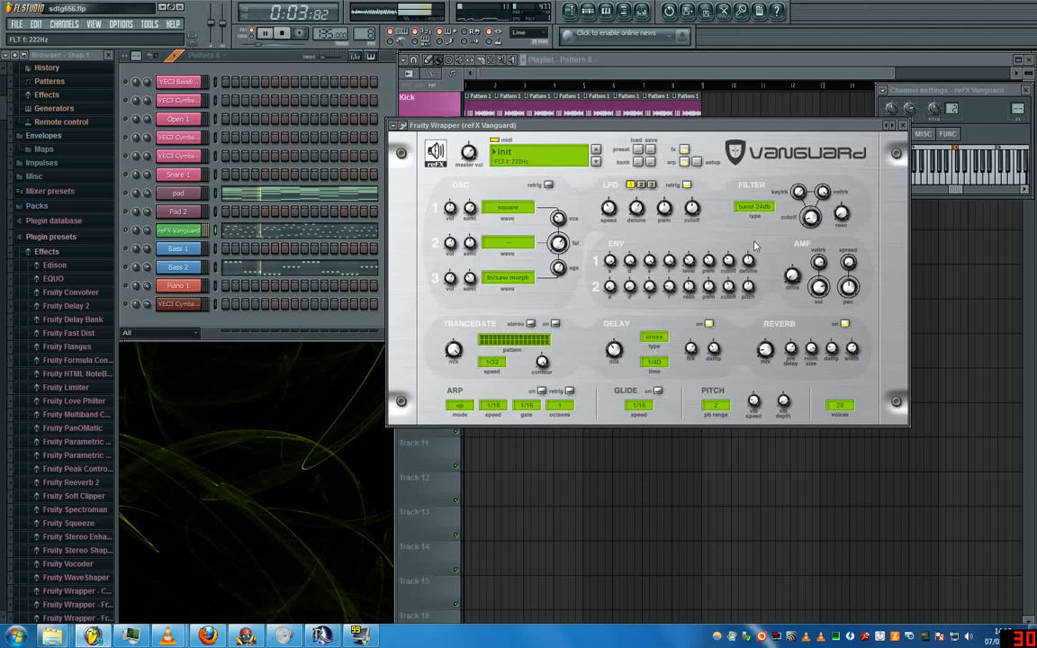
Set the delay mix to 30 and the delay time to 1/8D while the pattern plays
mouse_move(618, 351)
mouse_down()
mouse_move(620, 366)
mouse_move(620, 349)
mouse_up()
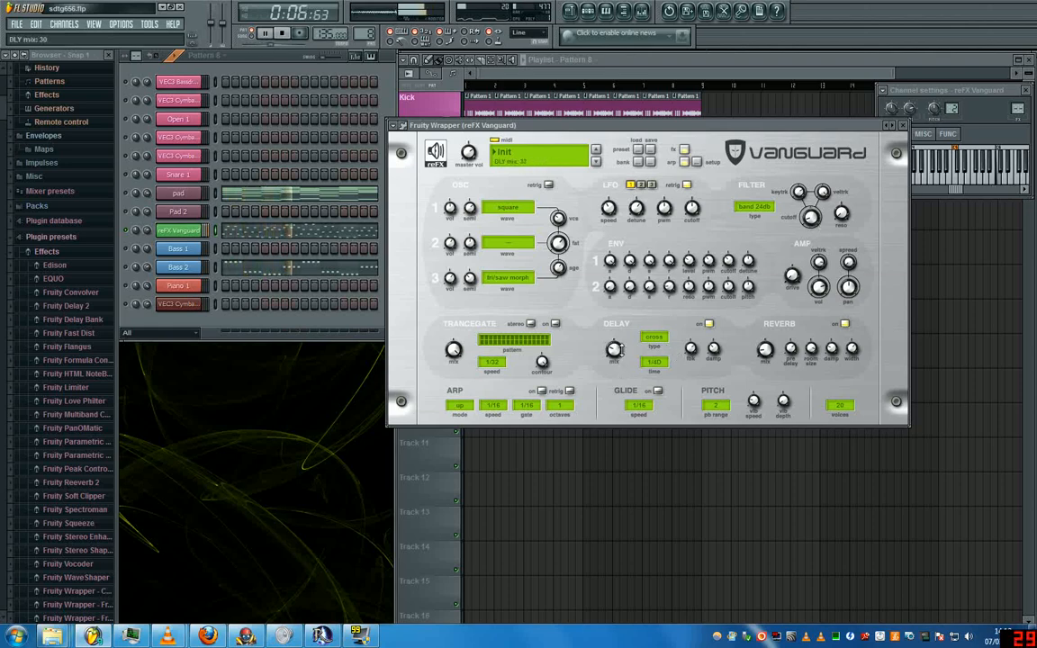
click(654, 361)
click(764, 402)
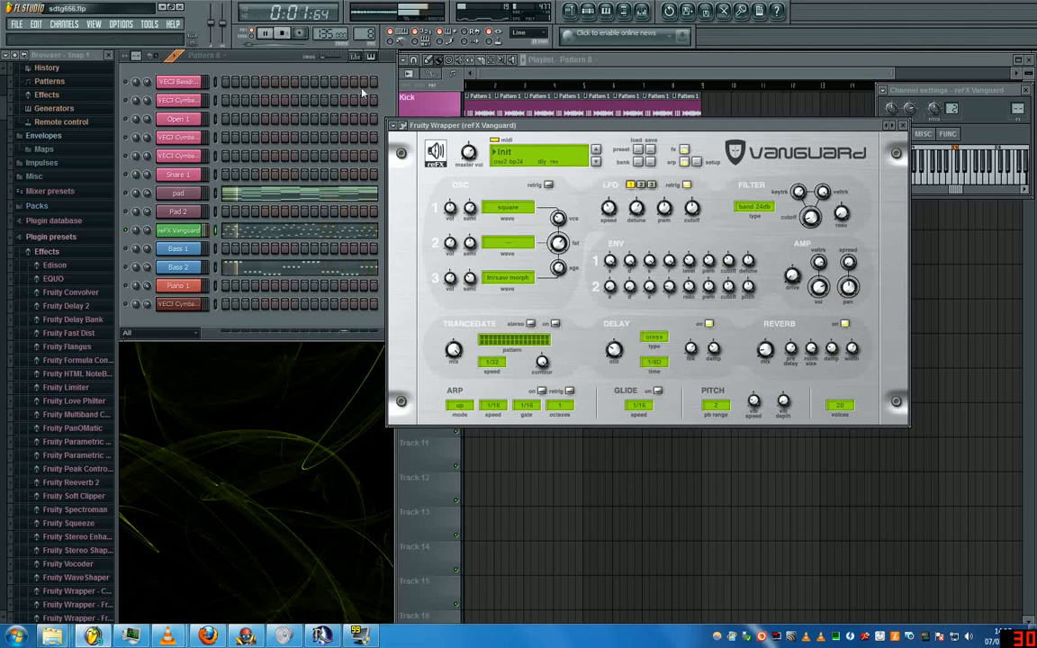
Replay the pattern from the start to hear the delayed sound, stop playback, and close the Vanguard window
click(282, 34)
key(space)
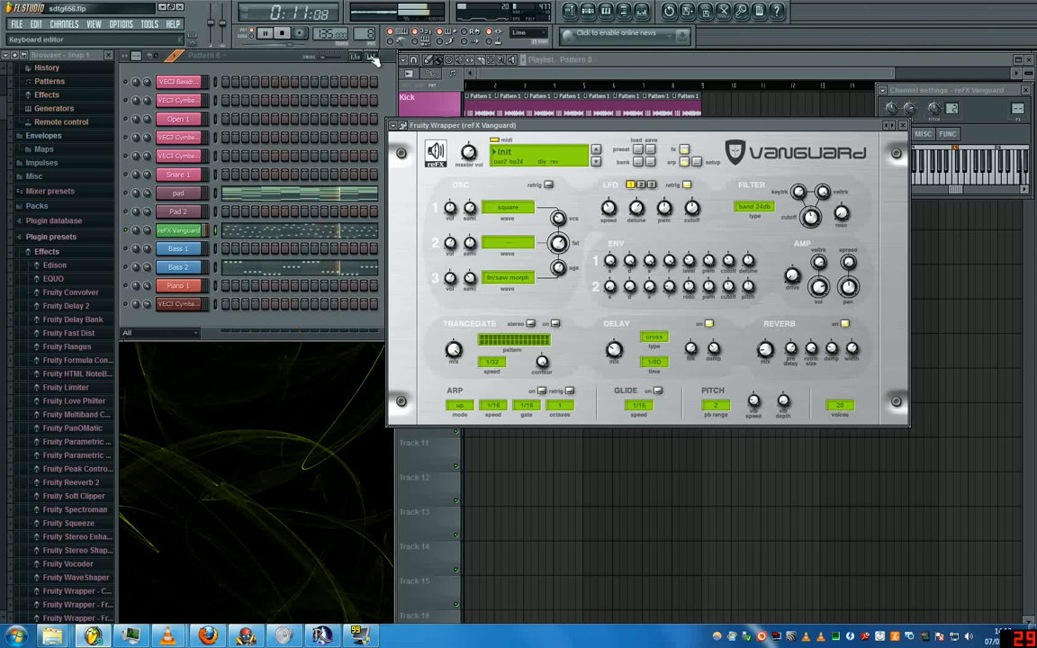
click(290, 35)
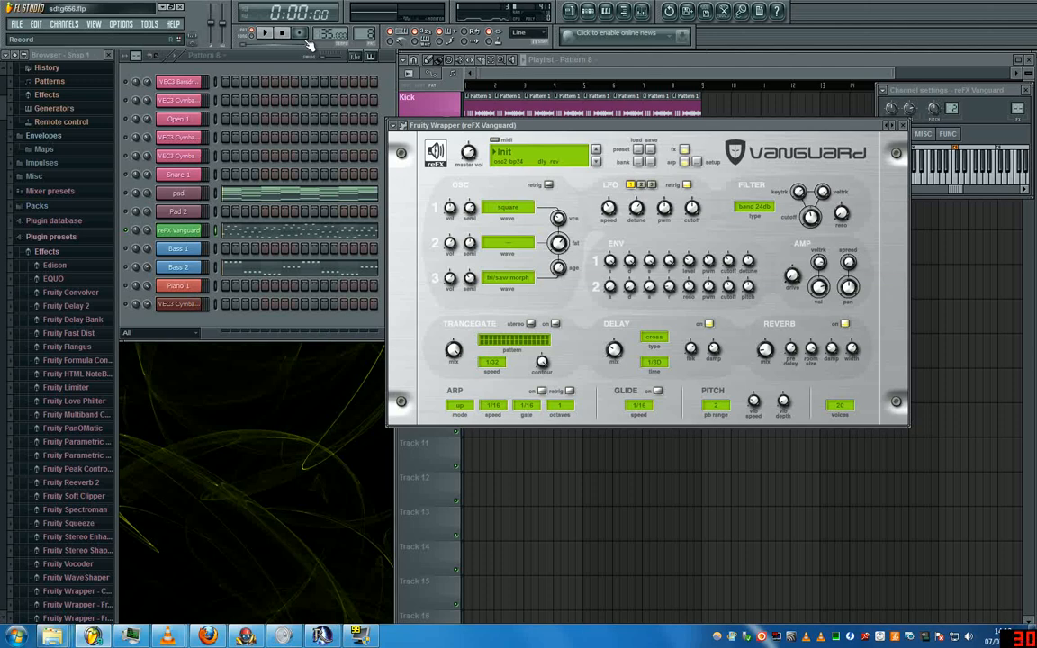
click(906, 126)
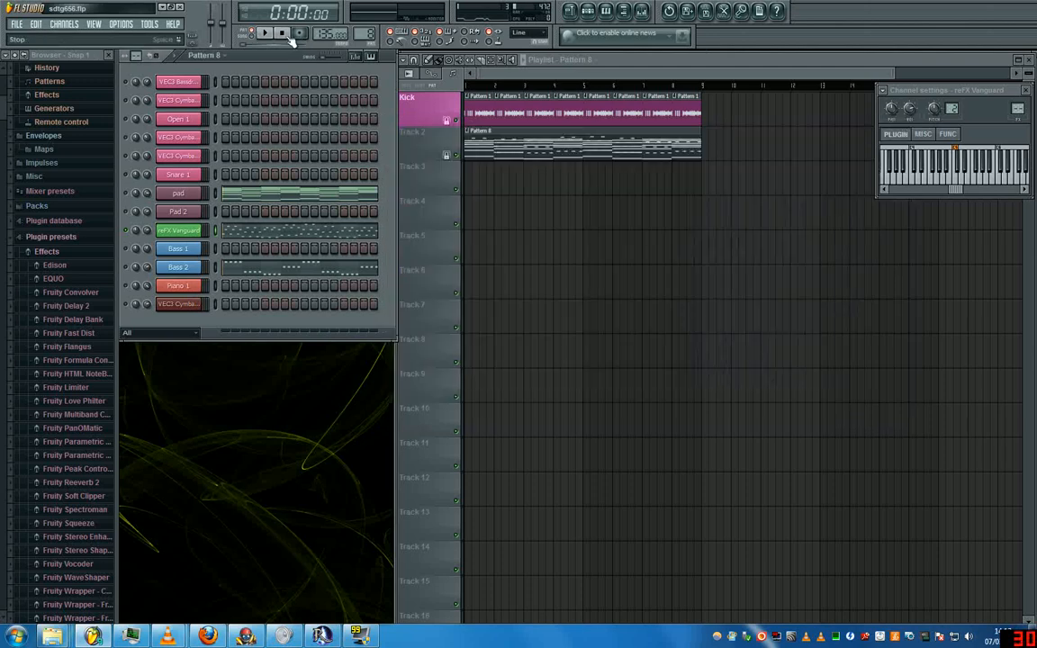